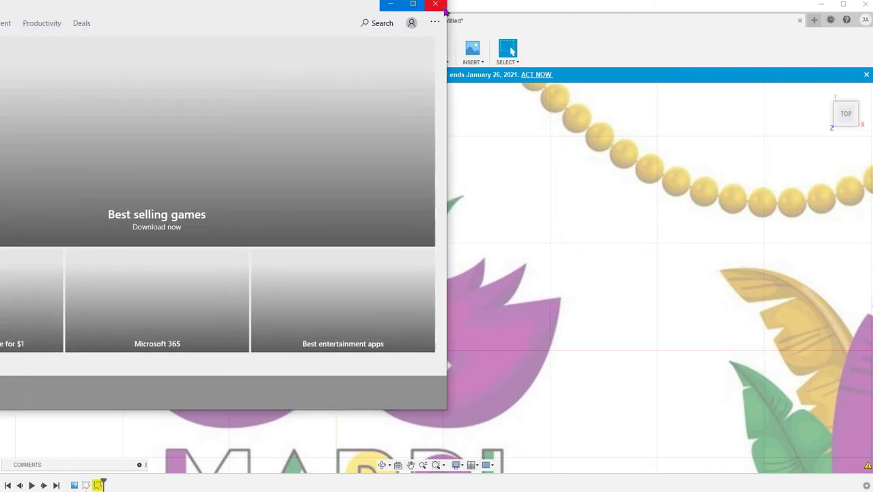
Close the store window and start a new sketch on the top plane over the Mardi Gras mask canvas.
{"action": "left_click", "coordinate": [435, 4]}
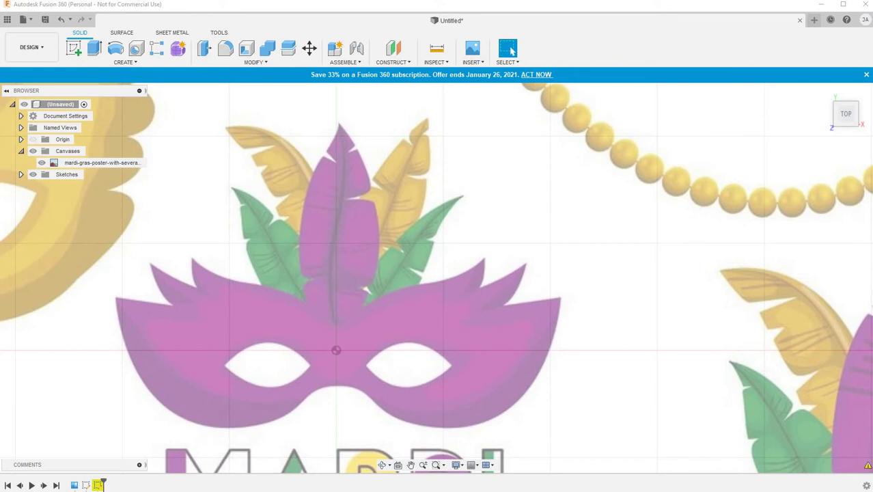
{"action": "left_click", "coordinate": [74, 48]}
{"action": "left_click", "coordinate": [363, 322]}
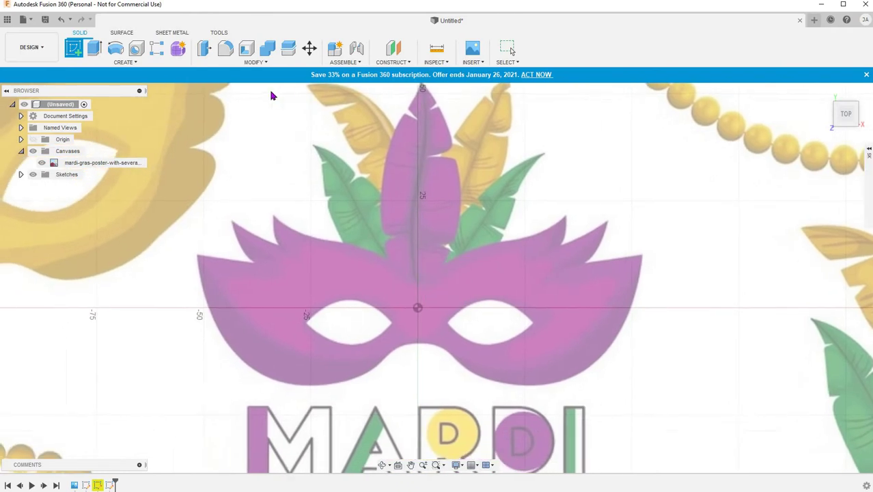
Start a fit point spline at the nose bridge and trace the mask's left lower edge up to its outer corner.
{"action": "left_click", "coordinate": [136, 49]}
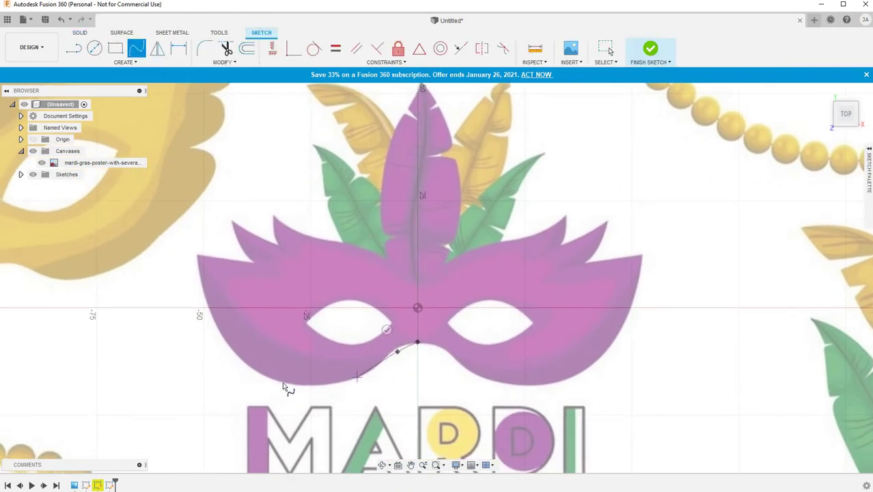
{"action": "left_click", "coordinate": [357, 376]}
{"action": "left_click", "coordinate": [283, 382]}
{"action": "left_click", "coordinate": [209, 321]}
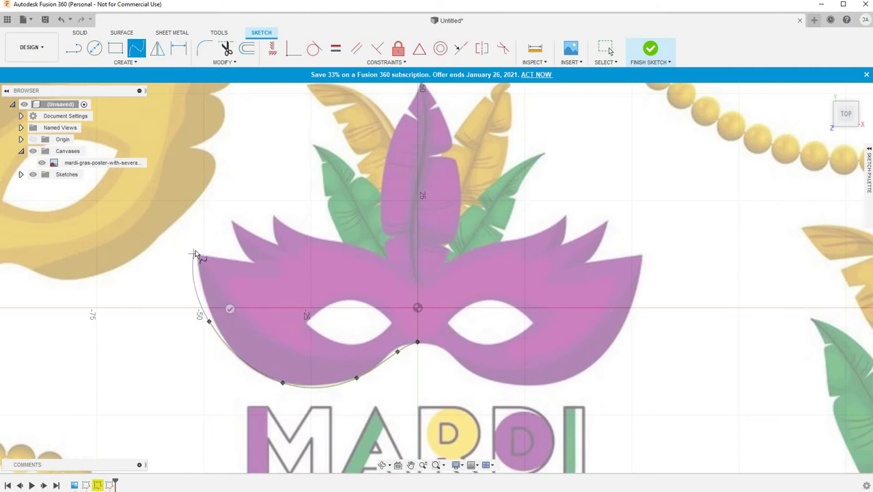
{"action": "left_click", "coordinate": [195, 250]}
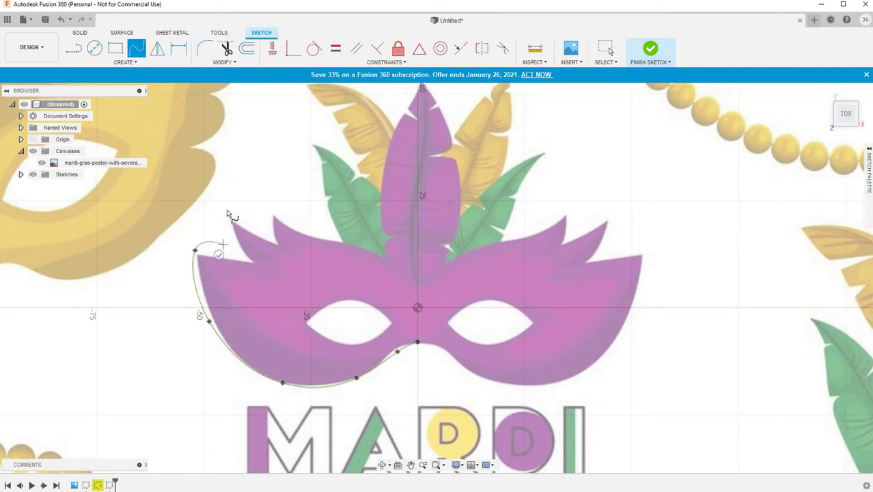
Continue the spline around the two pointed peaks on the mask's left side and up beside the left green feather.
{"action": "left_click", "coordinate": [223, 244]}
{"action": "left_click", "coordinate": [224, 208]}
{"action": "left_click", "coordinate": [257, 220]}
{"action": "left_click", "coordinate": [269, 199]}
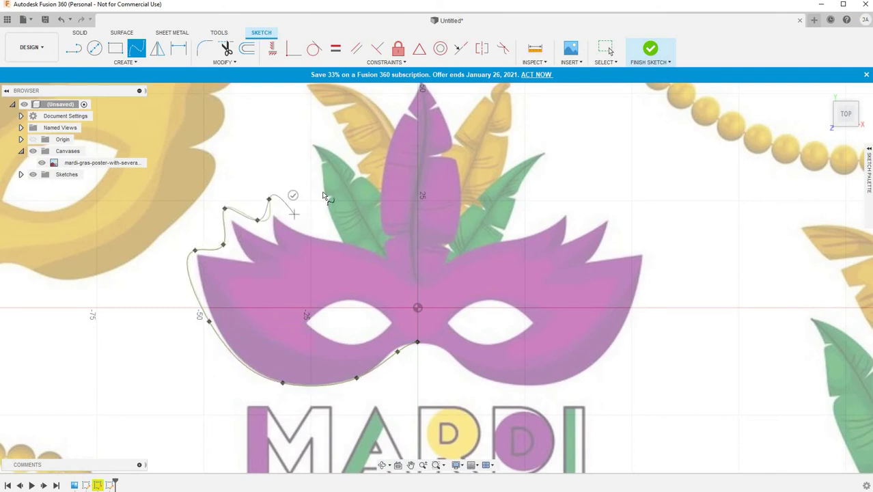
{"action": "left_click", "coordinate": [319, 223]}
{"action": "left_click", "coordinate": [303, 164]}
Continue the spline around the left green and gold feather tips to a point above the central purple feather.
{"action": "scroll", "coordinate": [207, 451], "scroll_direction": "down", "scroll_amount": 2}
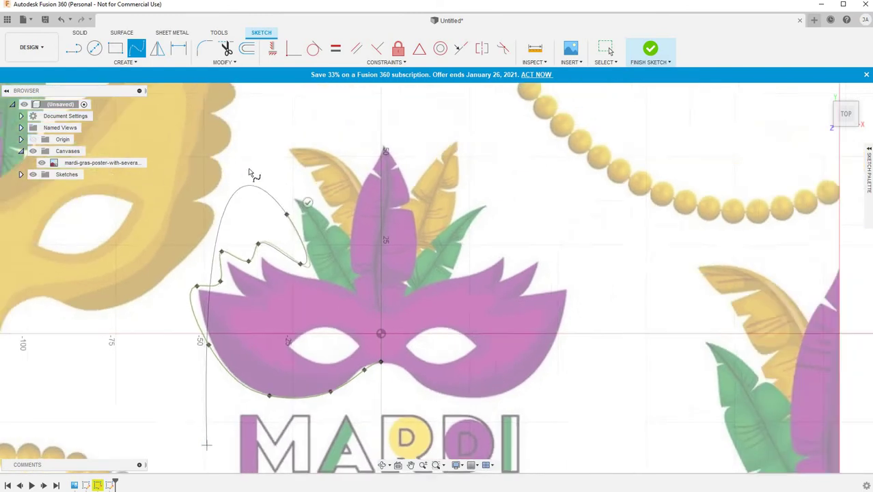
{"action": "scroll", "coordinate": [249, 172], "scroll_direction": "down", "scroll_amount": 2}
{"action": "left_click", "coordinate": [276, 229]}
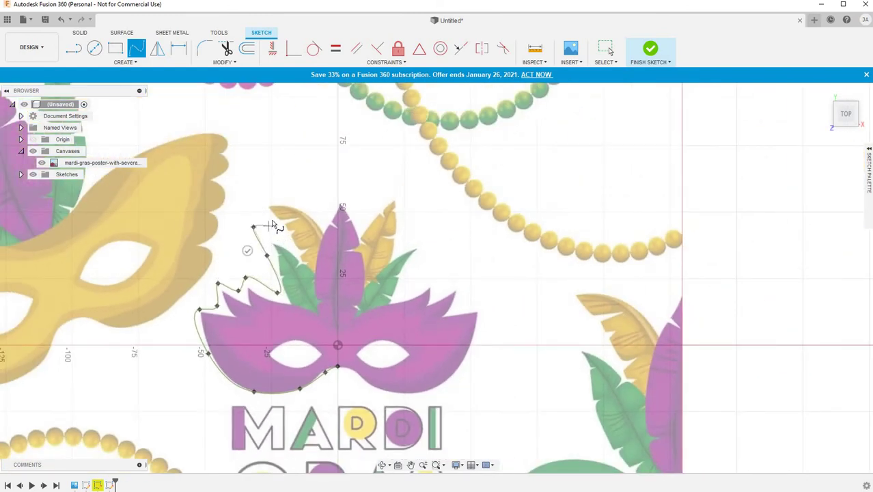
{"action": "left_click", "coordinate": [253, 227]}
{"action": "left_click", "coordinate": [254, 198]}
{"action": "left_click", "coordinate": [318, 199]}
{"action": "left_click", "coordinate": [338, 189]}
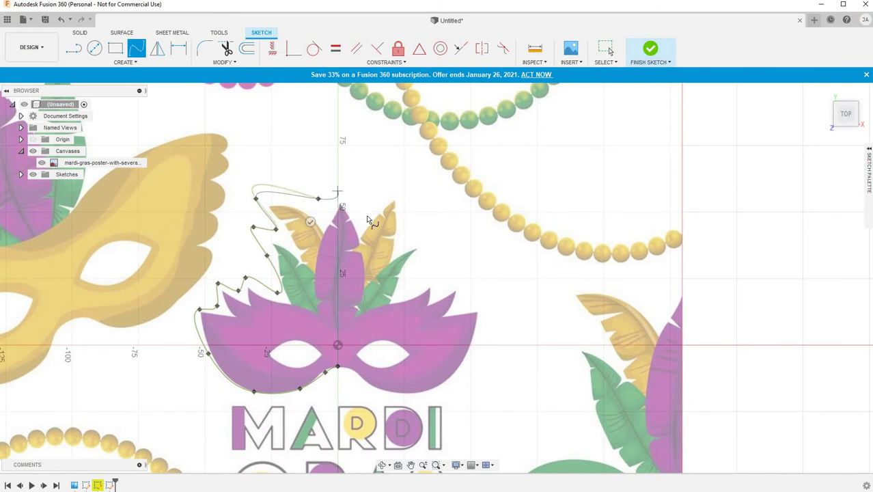
Continue the spline down around the right gold and green feather tips to the mask's upper right edge.
{"action": "left_click", "coordinate": [363, 215]}
{"action": "left_click", "coordinate": [393, 188]}
{"action": "left_click", "coordinate": [404, 241]}
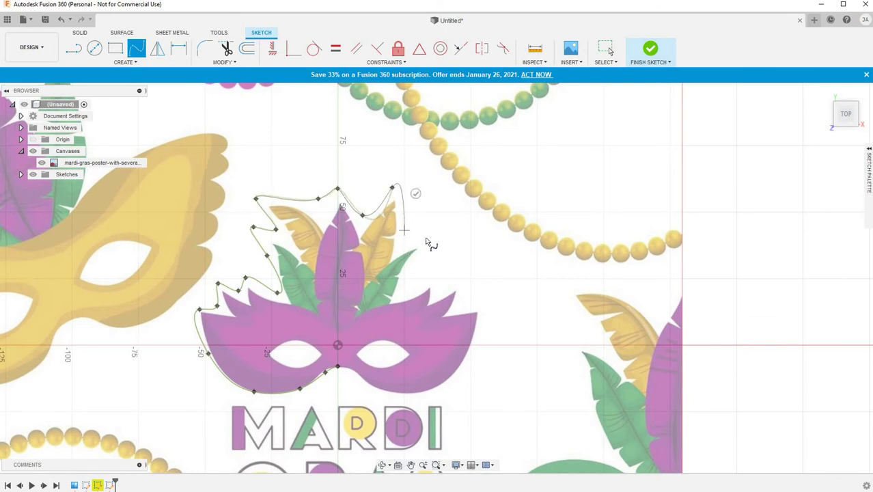
{"action": "left_click", "coordinate": [426, 238]}
{"action": "left_click", "coordinate": [404, 291]}
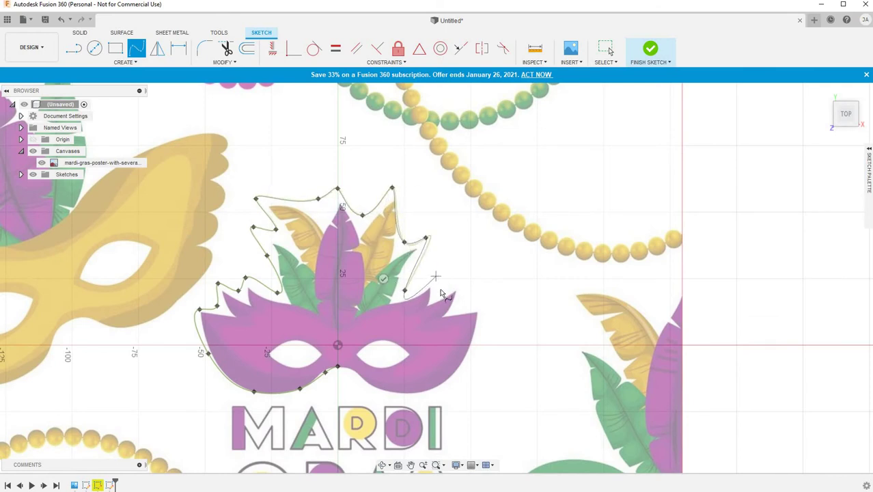
Trace the spline around the right peaks, outer corner and lower edge of the mask, closing it at the nose bridge start point.
{"action": "left_click", "coordinate": [436, 277]}
{"action": "left_click", "coordinate": [461, 285]}
{"action": "left_click", "coordinate": [458, 304]}
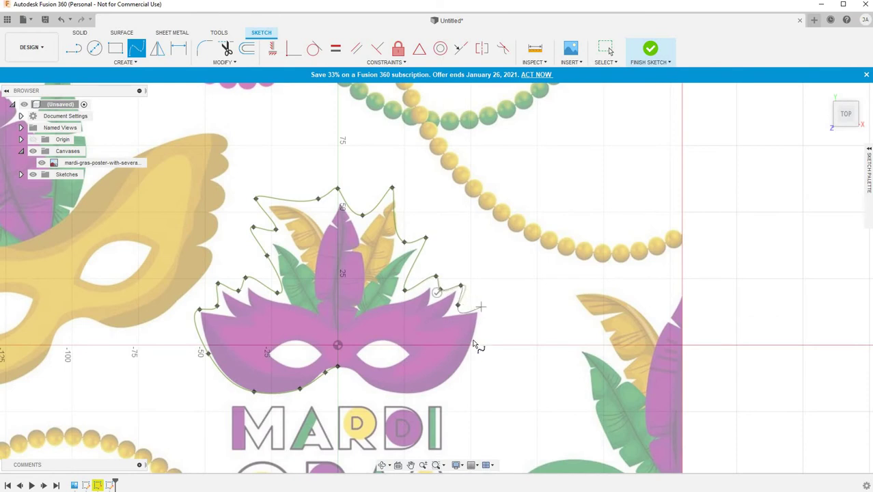
{"action": "left_click", "coordinate": [481, 306]}
{"action": "left_click", "coordinate": [469, 348]}
{"action": "left_click", "coordinate": [442, 388]}
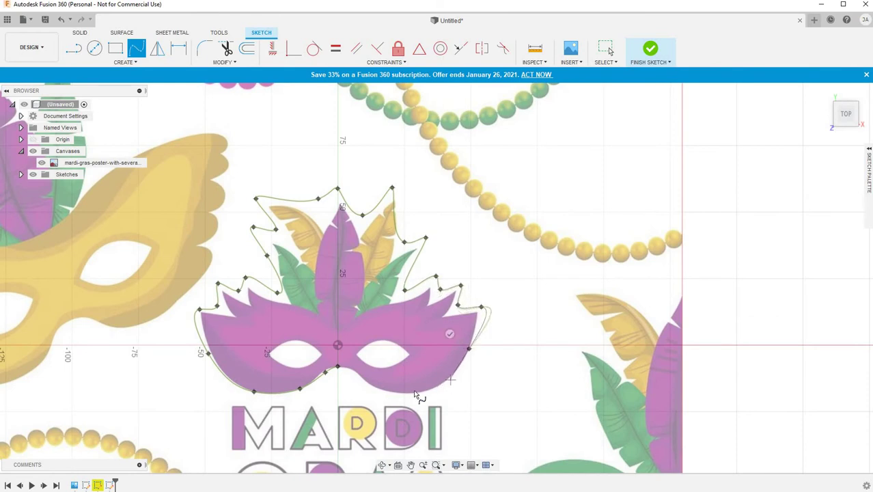
{"action": "left_click", "coordinate": [338, 367]}
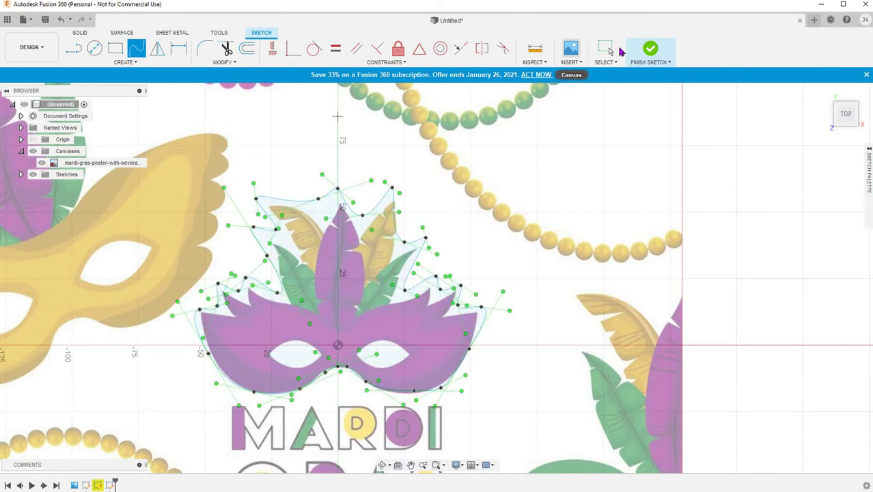
Exit the spline tool, tighten the curve at the mask's outer left corner and move the adjacent notch point slightly inward.
{"action": "left_click", "coordinate": [607, 49]}
{"action": "scroll", "coordinate": [157, 337], "scroll_direction": "up", "scroll_amount": 2}
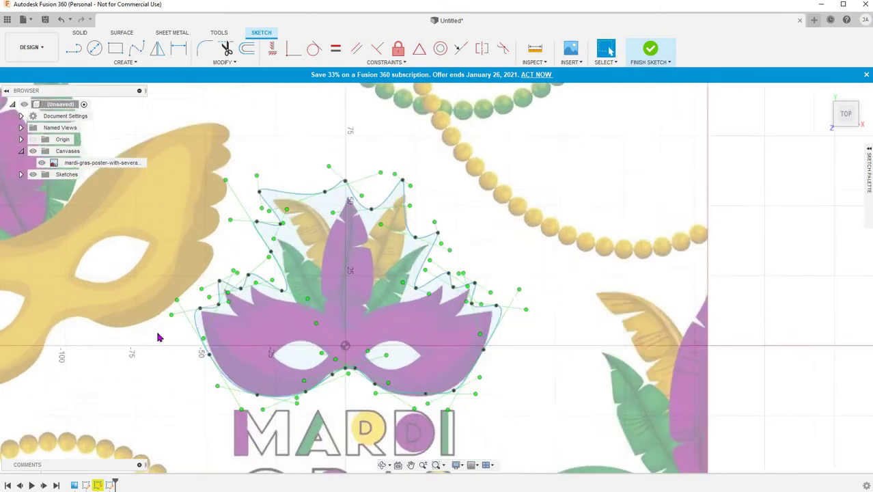
{"action": "scroll", "coordinate": [158, 337], "scroll_direction": "up", "scroll_amount": 4}
{"action": "left_click", "coordinate": [230, 306]}
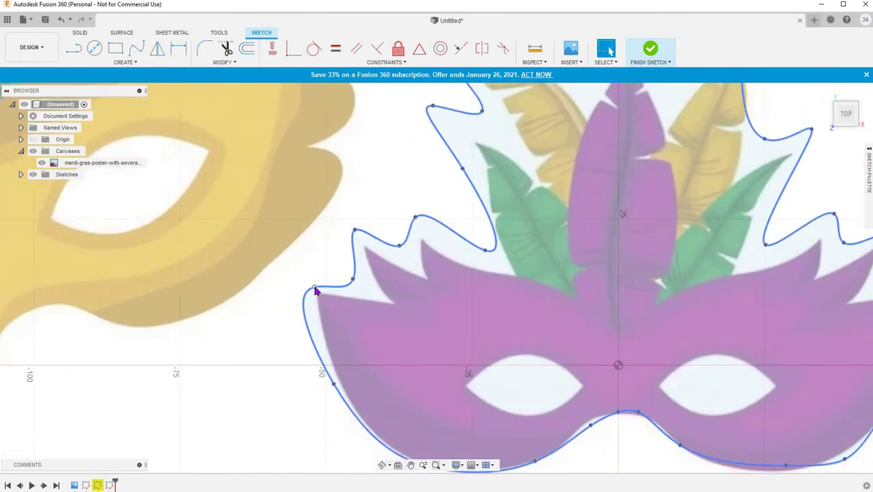
{"action": "left_click_drag", "start_coordinate": [255, 300], "coordinate": [287, 292]}
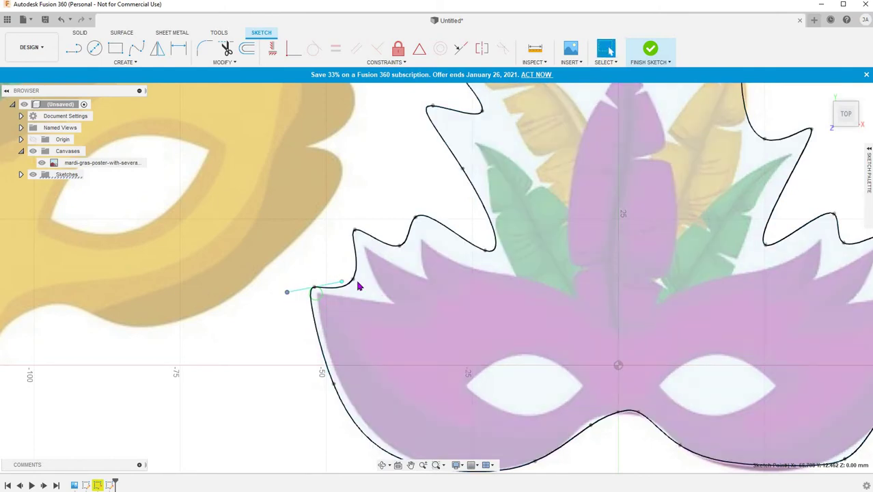
{"action": "left_click_drag", "start_coordinate": [354, 279], "coordinate": [359, 285]}
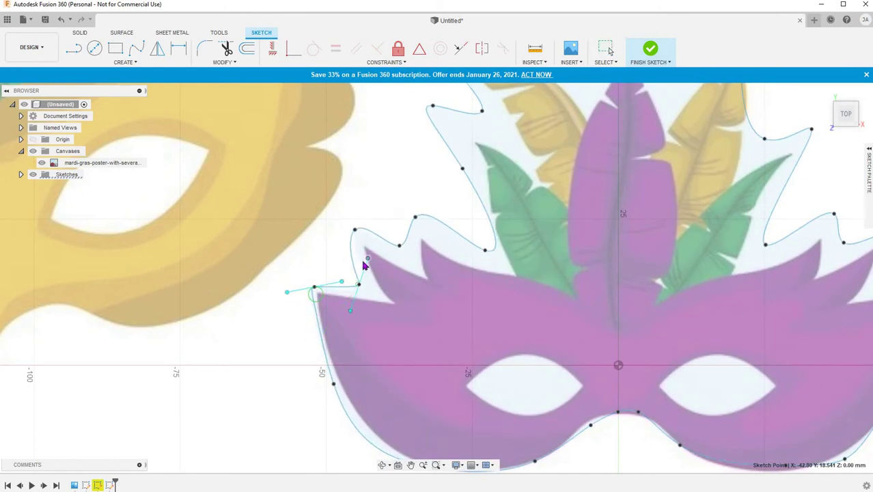
Reposition the two left peak points and shorten the tangent handles to sharpen the peaks and the notches beside them.
{"action": "left_click", "coordinate": [355, 230]}
{"action": "left_click_drag", "start_coordinate": [403, 189], "coordinate": [341, 228]}
{"action": "left_click", "coordinate": [415, 217]}
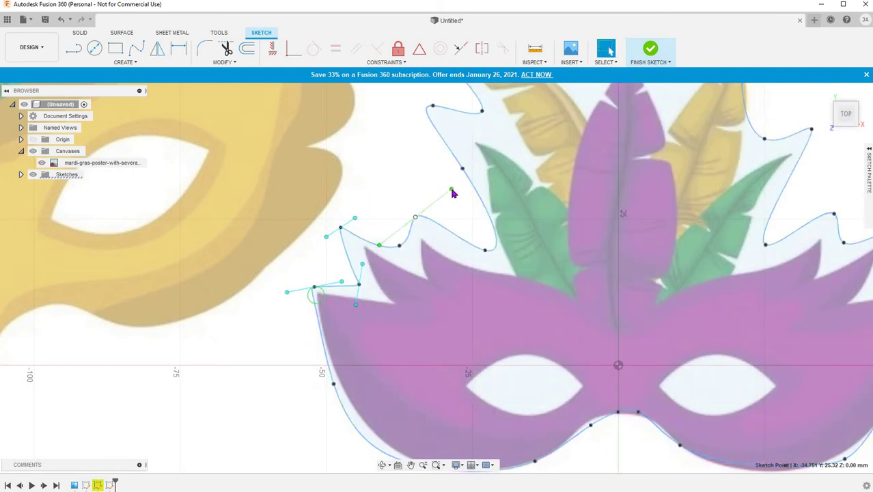
{"action": "left_click_drag", "start_coordinate": [451, 189], "coordinate": [402, 201]}
{"action": "left_click", "coordinate": [400, 246]}
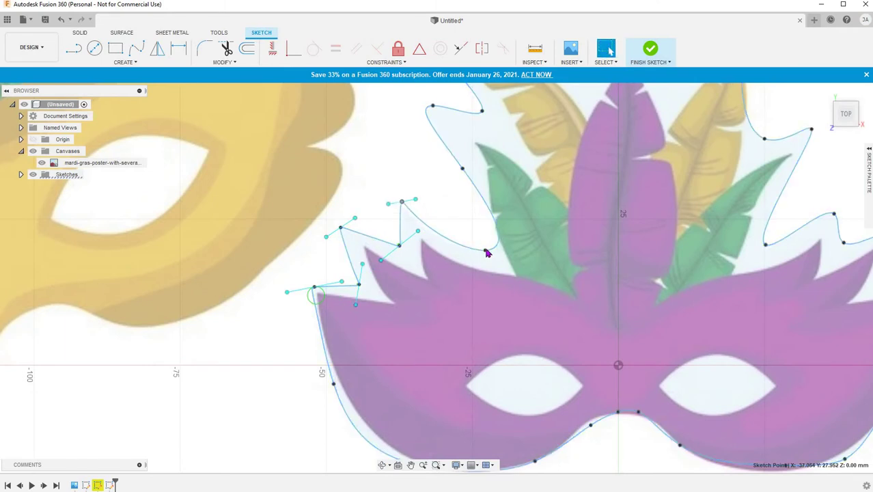
{"action": "left_click", "coordinate": [486, 250]}
{"action": "left_click_drag", "start_coordinate": [548, 248], "coordinate": [504, 229]}
Lower the valley point left of the central feather and sharpen both it and the left gold feather tip with their tangent handles.
{"action": "scroll", "coordinate": [99, 403], "scroll_direction": "down", "scroll_amount": 3}
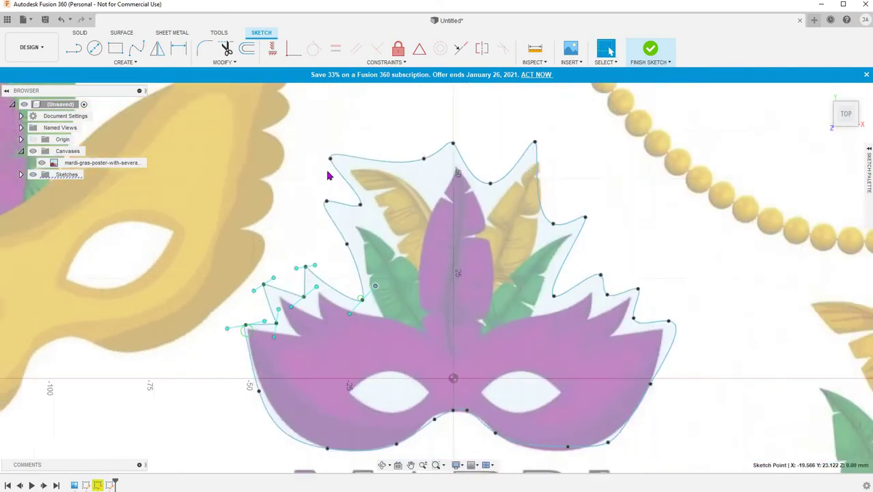
{"action": "left_click_drag", "start_coordinate": [395, 190], "coordinate": [401, 199]}
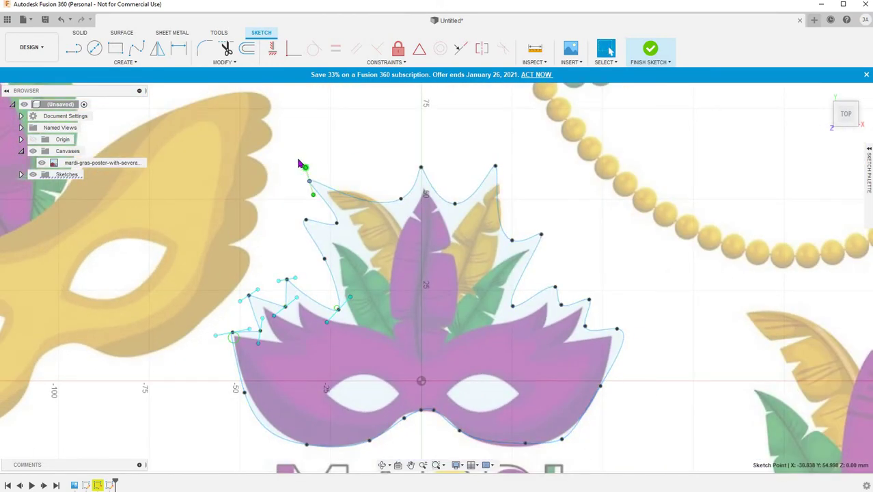
{"action": "left_click", "coordinate": [310, 178]}
{"action": "left_click_drag", "start_coordinate": [295, 159], "coordinate": [308, 161]}
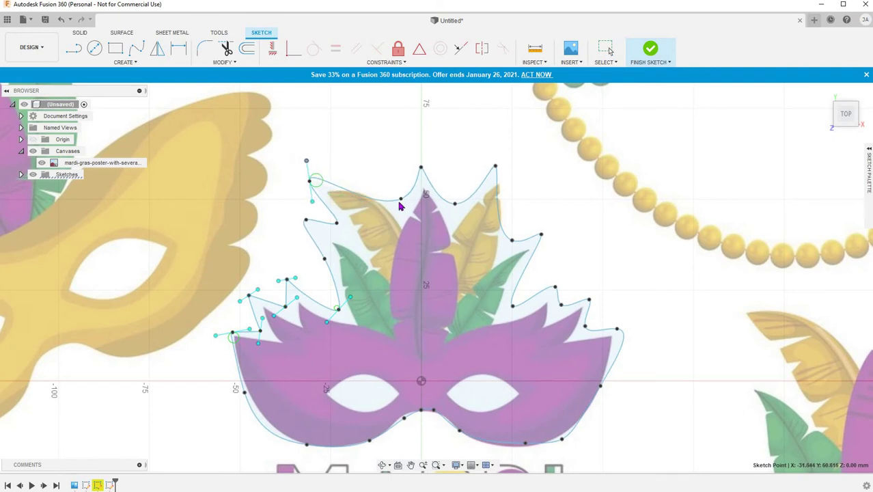
{"action": "left_click", "coordinate": [401, 200]}
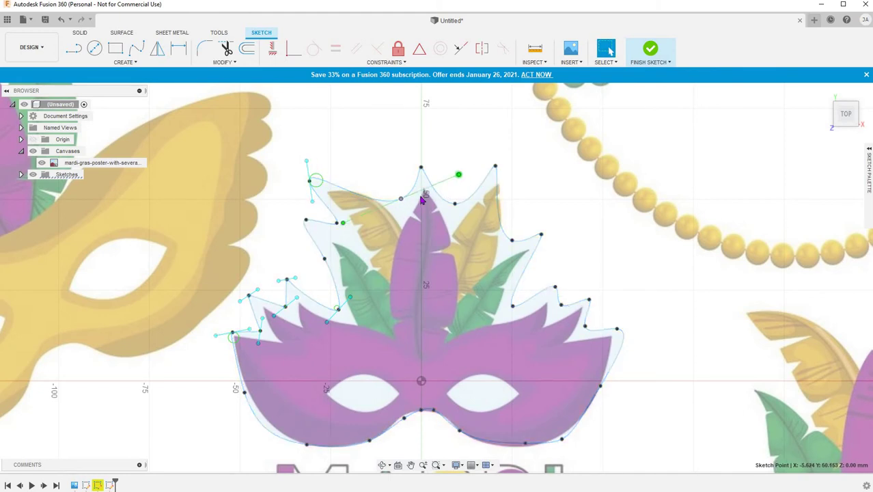
{"action": "left_click_drag", "start_coordinate": [459, 175], "coordinate": [402, 203]}
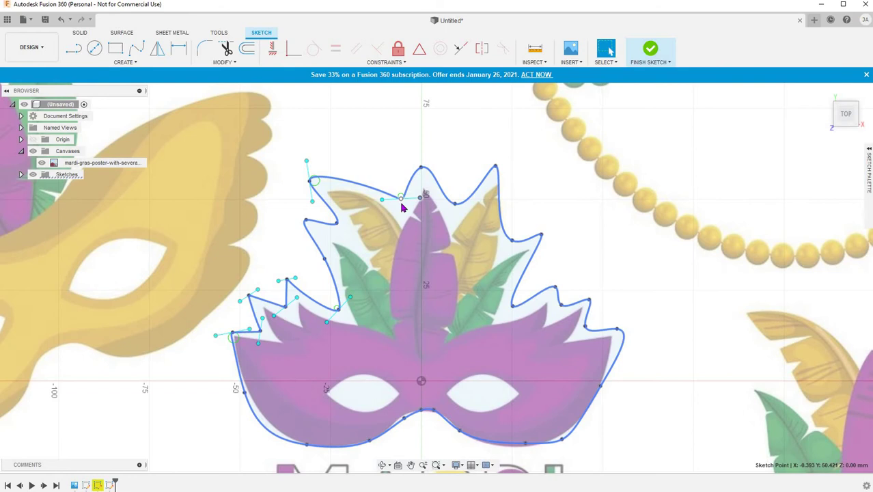
Shorten the tangent handles at the central feather tip and at the valley to its right to sharpen both curves.
{"action": "left_click", "coordinate": [421, 169]}
{"action": "left_click_drag", "start_coordinate": [454, 155], "coordinate": [438, 164]}
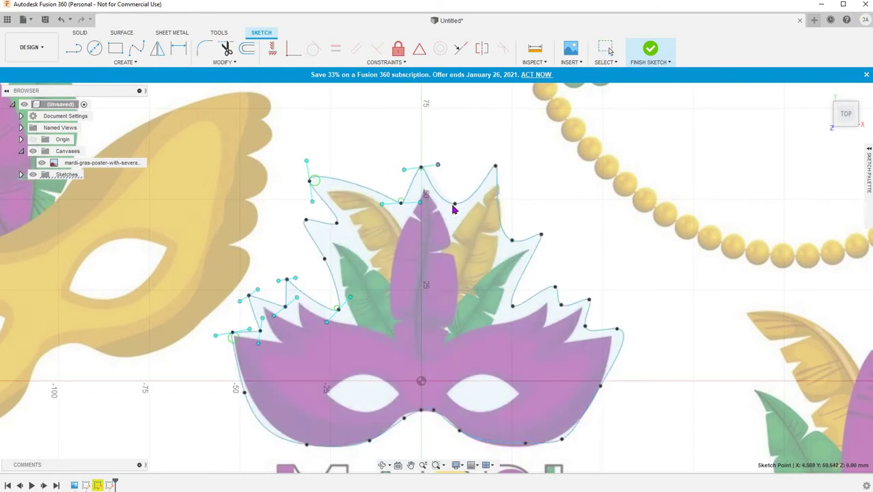
{"action": "left_click", "coordinate": [455, 204]}
{"action": "left_click_drag", "start_coordinate": [508, 205], "coordinate": [475, 215]}
Move the right gold feather's tip point outward and sharpen it, the notch below and the right green feather tip.
{"action": "mouse_move", "coordinate": [497, 167]}
{"action": "left_mouse_down"}
{"action": "mouse_move", "coordinate": [520, 189]}
{"action": "mouse_move", "coordinate": [506, 177]}
{"action": "left_mouse_up"}
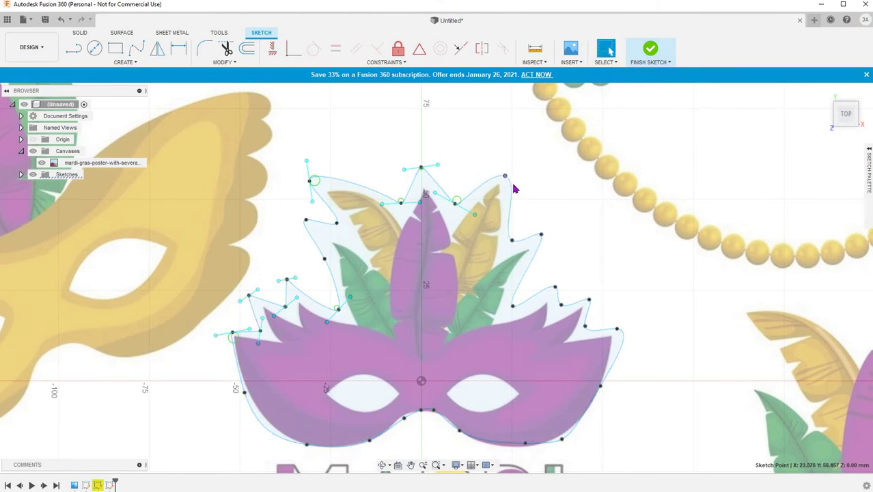
{"action": "left_click", "coordinate": [506, 176]}
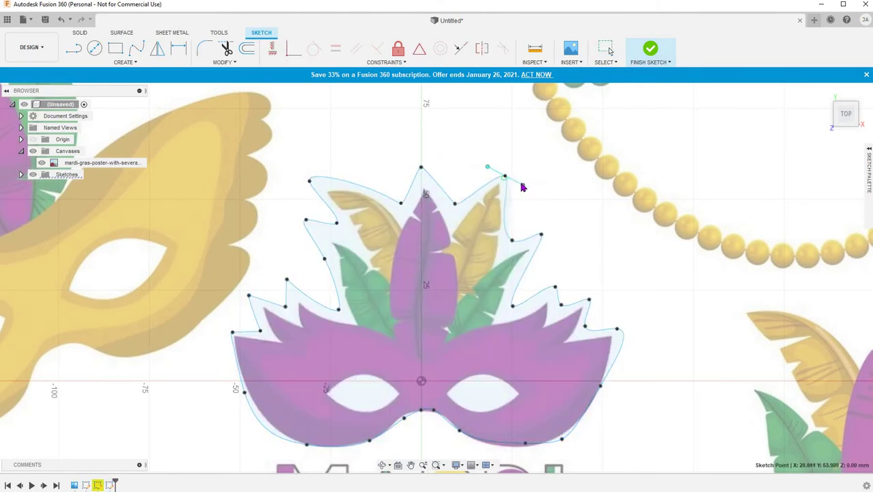
{"action": "left_click", "coordinate": [512, 240]}
{"action": "mouse_move", "coordinate": [552, 260]}
{"action": "left_mouse_down"}
{"action": "mouse_move", "coordinate": [525, 249]}
{"action": "mouse_move", "coordinate": [556, 246]}
{"action": "mouse_move", "coordinate": [542, 242]}
{"action": "mouse_move", "coordinate": [547, 269]}
{"action": "left_mouse_up"}
{"action": "left_click", "coordinate": [541, 234]}
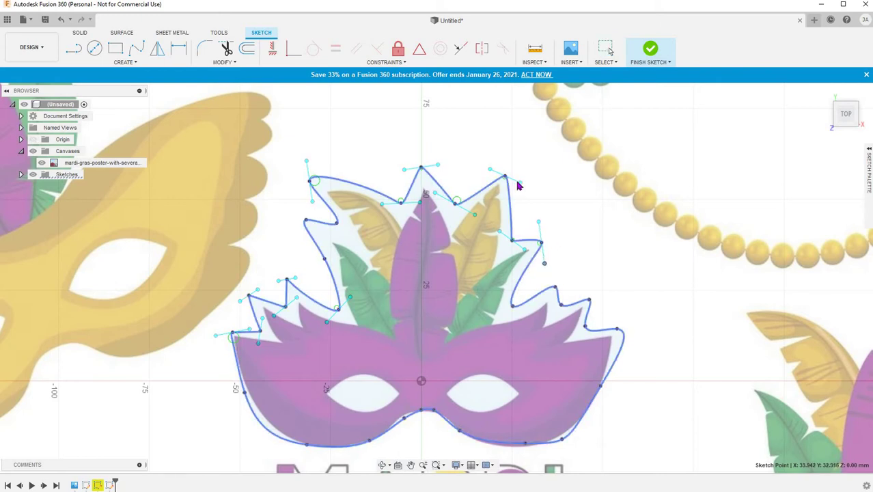
{"action": "left_click_drag", "start_coordinate": [517, 182], "coordinate": [519, 170]}
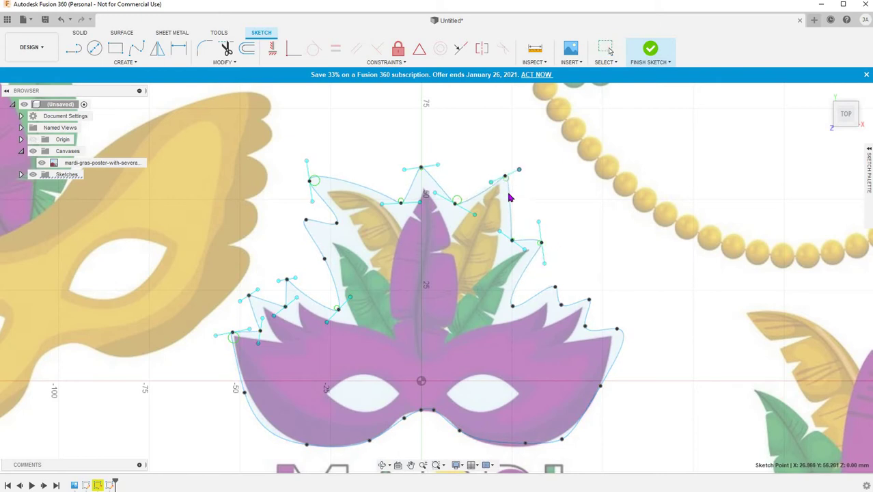
Sharpen the two right mask peaks with their tangent handles and adjust the notch point between them.
{"action": "left_click", "coordinate": [556, 287]}
{"action": "left_click", "coordinate": [578, 301]}
{"action": "left_click_drag", "start_coordinate": [578, 302], "coordinate": [559, 309]}
{"action": "left_click", "coordinate": [559, 309]}
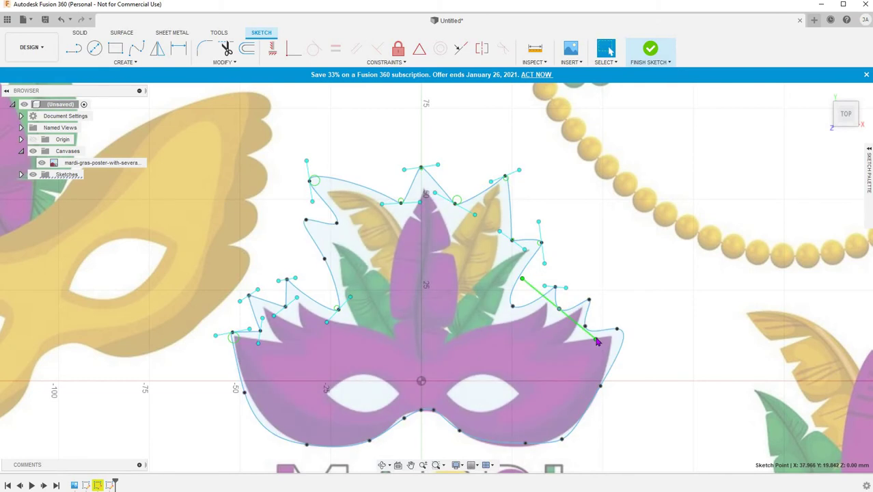
{"action": "left_click_drag", "start_coordinate": [595, 339], "coordinate": [602, 304]}
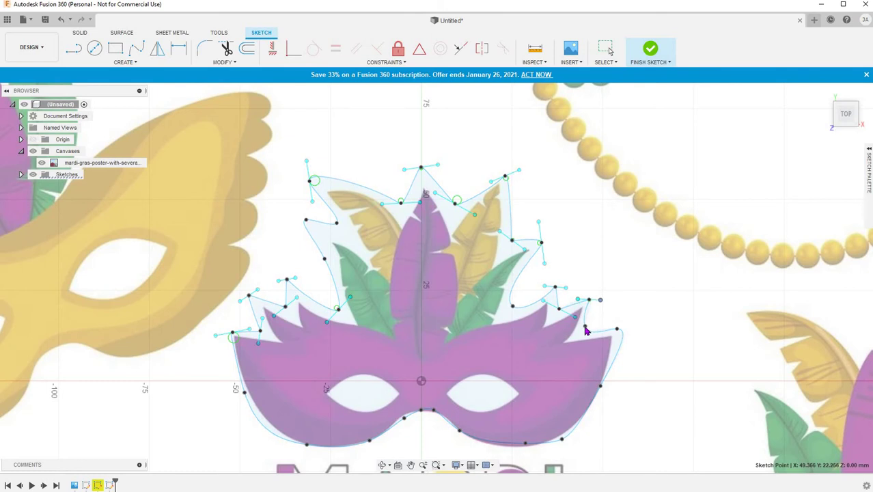
Lower the notch point beside the outermost right tip, set its tangent handle, and tilt the handle of the mask peak next to it.
{"action": "left_click", "coordinate": [586, 326]}
{"action": "left_click_drag", "start_coordinate": [604, 375], "coordinate": [586, 332]}
{"action": "left_click", "coordinate": [599, 301]}
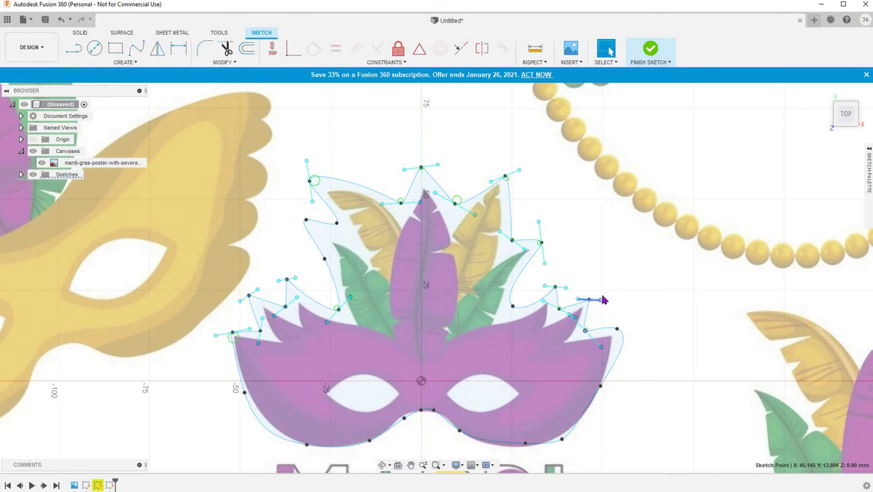
{"action": "left_click_drag", "start_coordinate": [602, 300], "coordinate": [601, 296]}
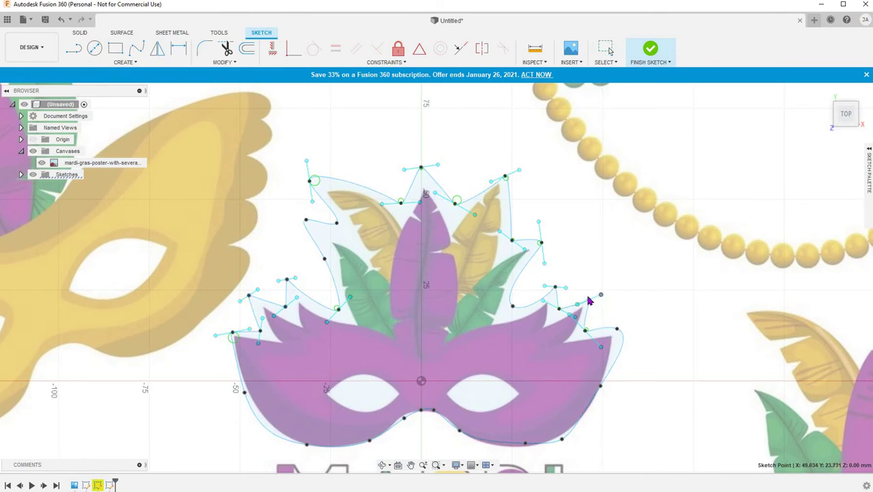
Sharpen and lower the outermost right tip of the mask outline, and shift the points along its lower edge and left side to follow the canvas.
{"action": "left_click", "coordinate": [617, 329]}
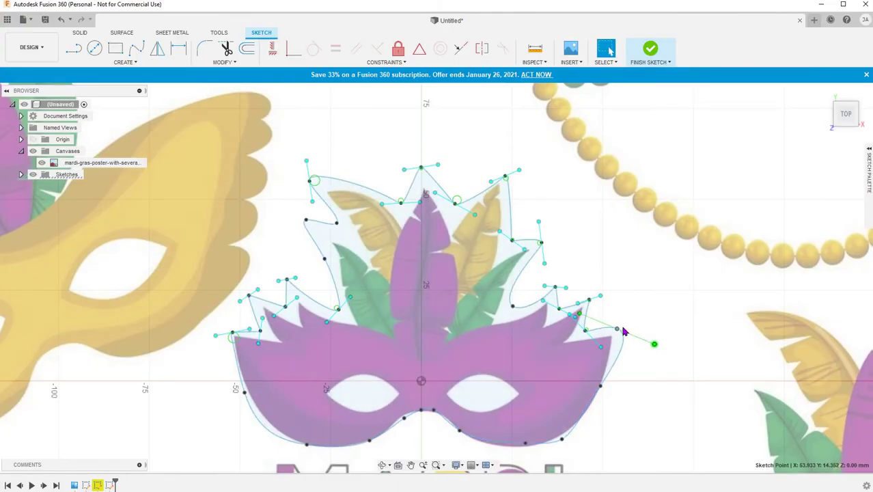
{"action": "left_click_drag", "start_coordinate": [655, 345], "coordinate": [628, 332]}
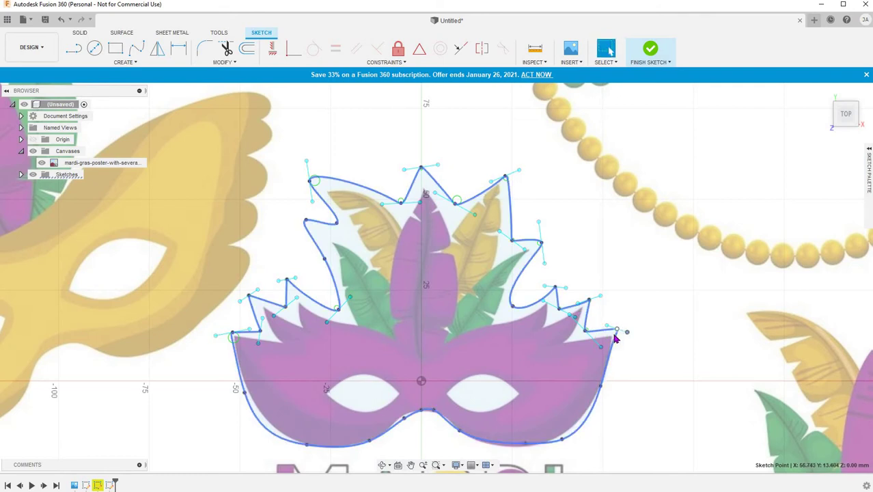
{"action": "left_click", "coordinate": [617, 338]}
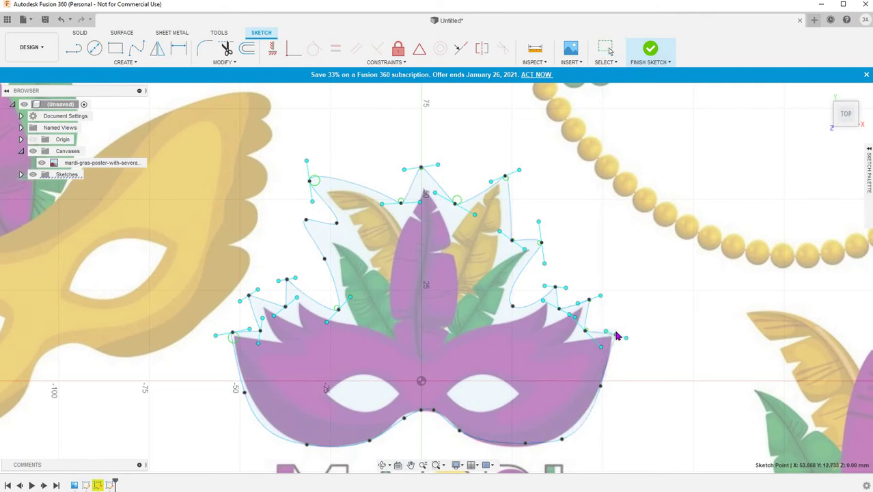
{"action": "left_click", "coordinate": [566, 441]}
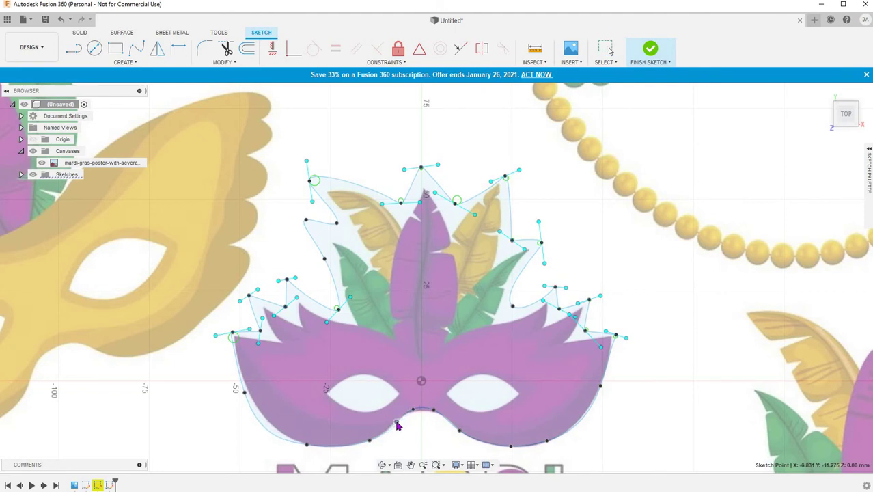
{"action": "left_click", "coordinate": [243, 400]}
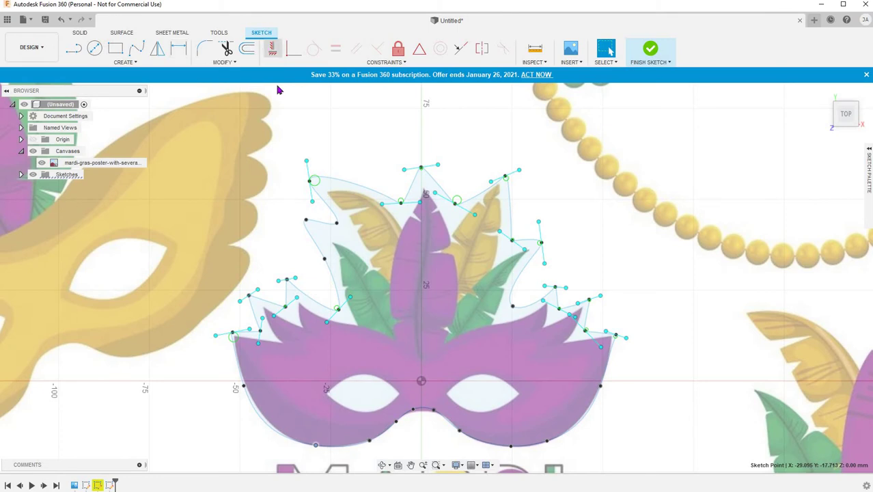
Offset the closed mask outline 1 mm outward.
{"action": "key", "text": "o"}
{"action": "left_click", "coordinate": [343, 185]}
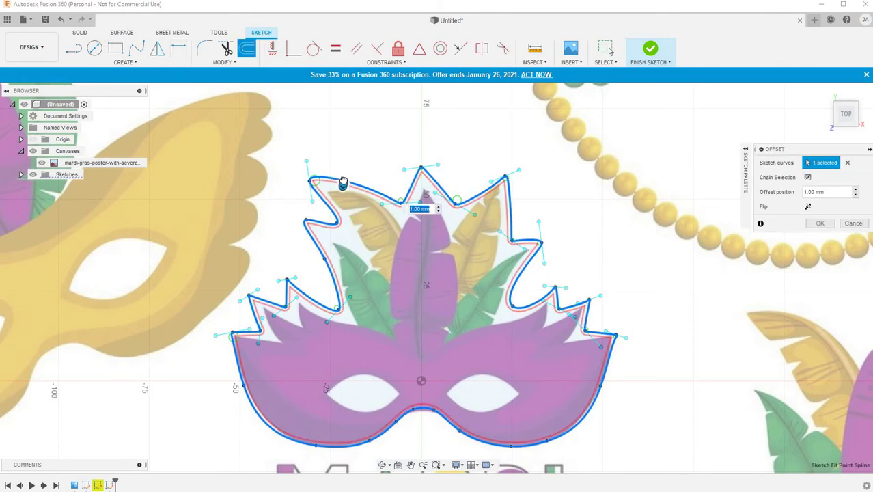
{"action": "left_click_drag", "start_coordinate": [343, 183], "coordinate": [346, 177]}
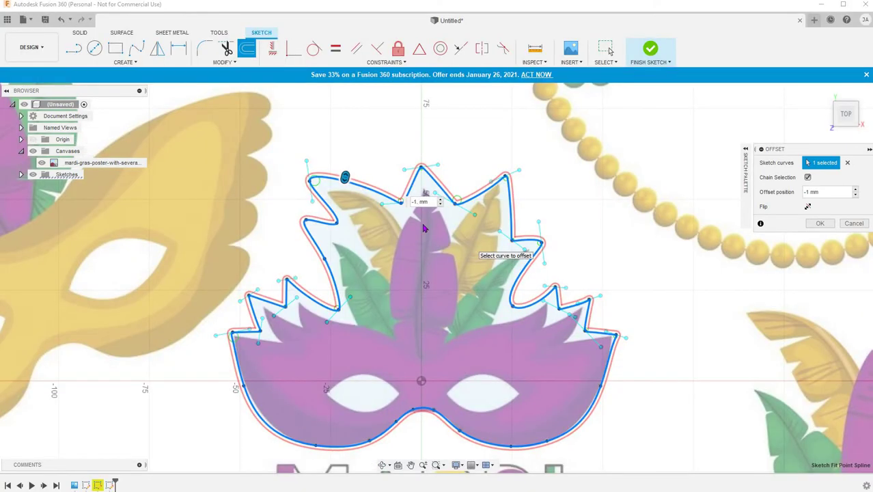
{"action": "key", "text": "Return"}
Extrude the narrow band between the mask outline and its offset into a thin wall as a new body.
{"action": "left_click", "coordinate": [80, 33]}
{"action": "left_click", "coordinate": [95, 49]}
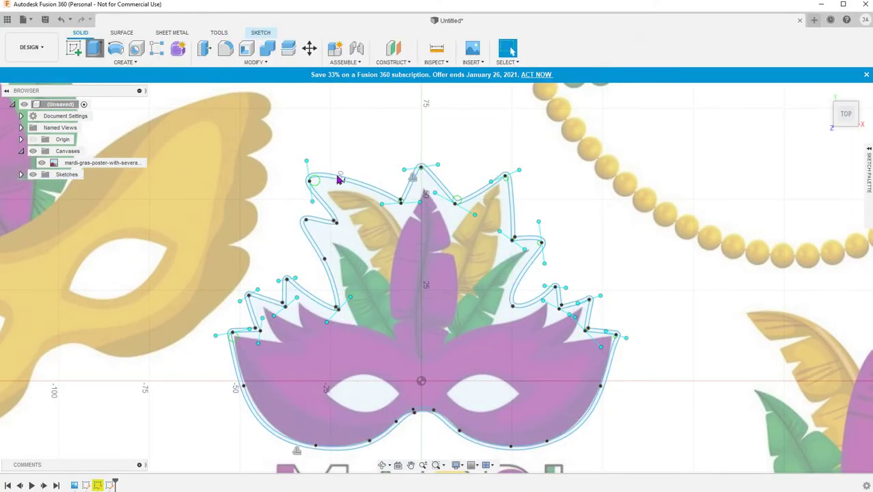
{"action": "left_click", "coordinate": [341, 183]}
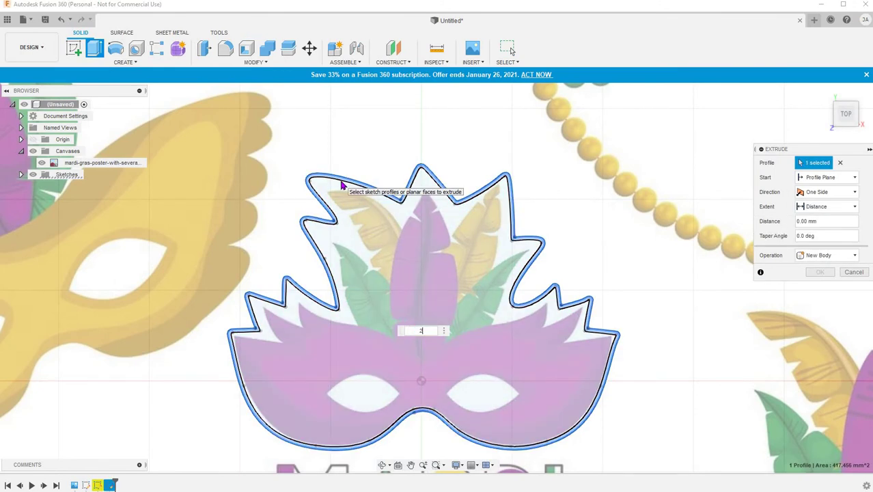
{"action": "type", "text": "2"}
{"action": "key", "text": "Return"}
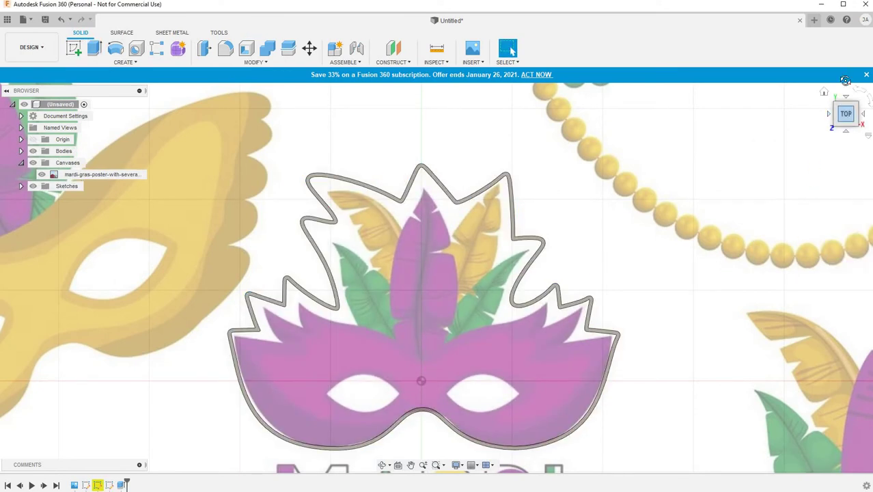
From the underside of the mask wall, offset its outer edge 2 mm outward in a new sketch.
{"action": "left_click", "coordinate": [846, 119]}
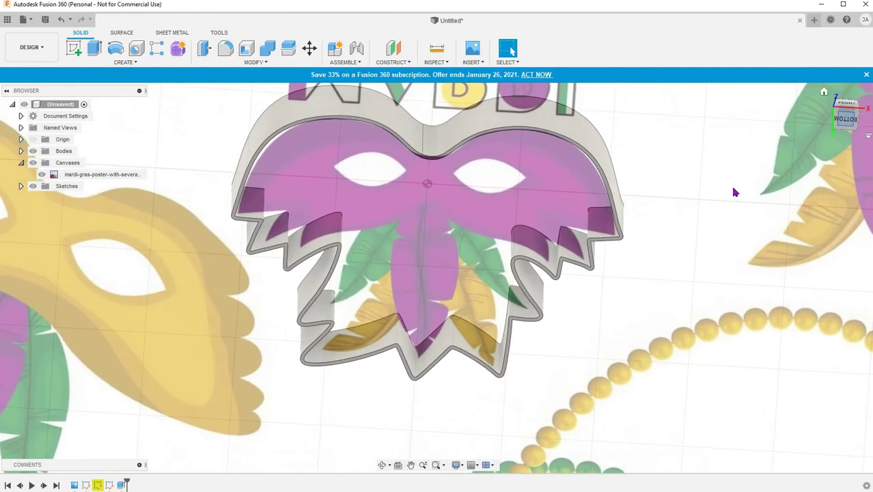
{"action": "key", "text": "o"}
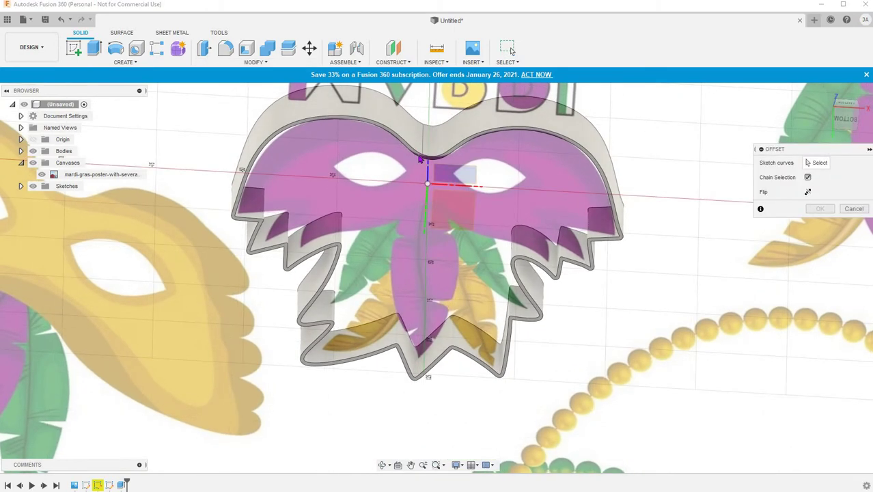
{"action": "left_click", "coordinate": [419, 158]}
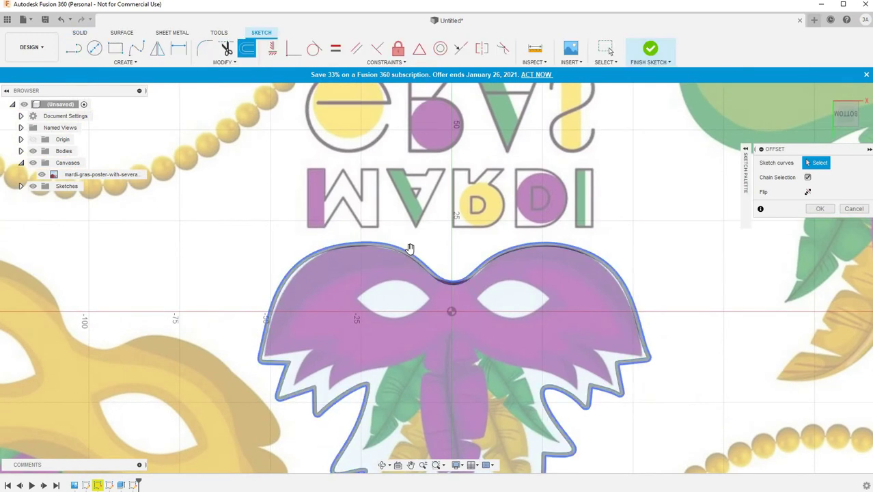
{"action": "left_click", "coordinate": [410, 247]}
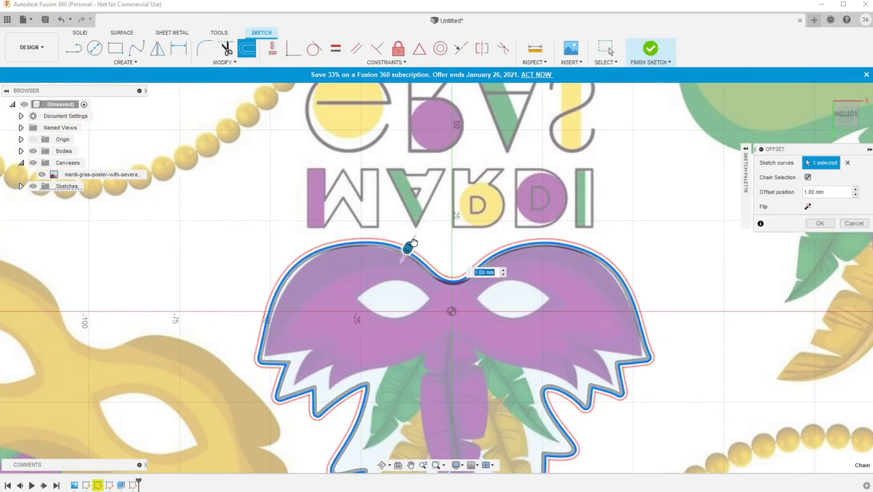
{"action": "left_click_drag", "start_coordinate": [414, 246], "coordinate": [414, 246]}
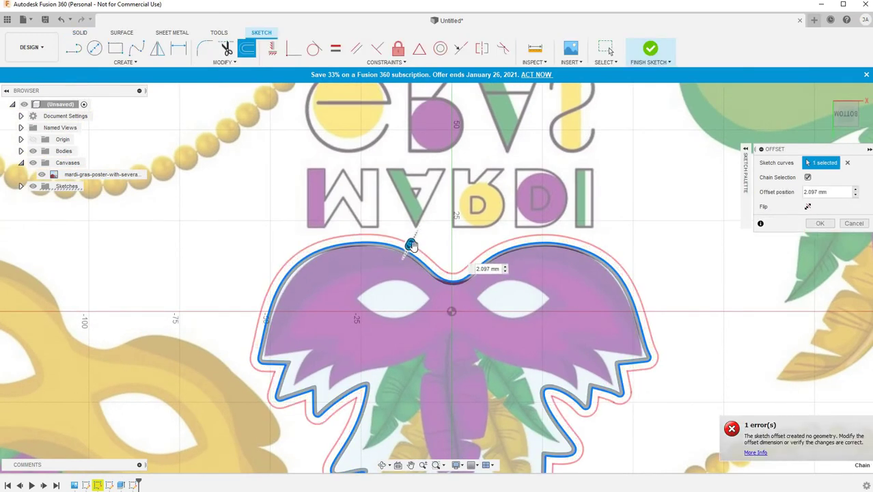
{"action": "double_click", "coordinate": [487, 269]}
{"action": "key", "text": "Right"}
{"action": "key", "text": "BackSpace"}
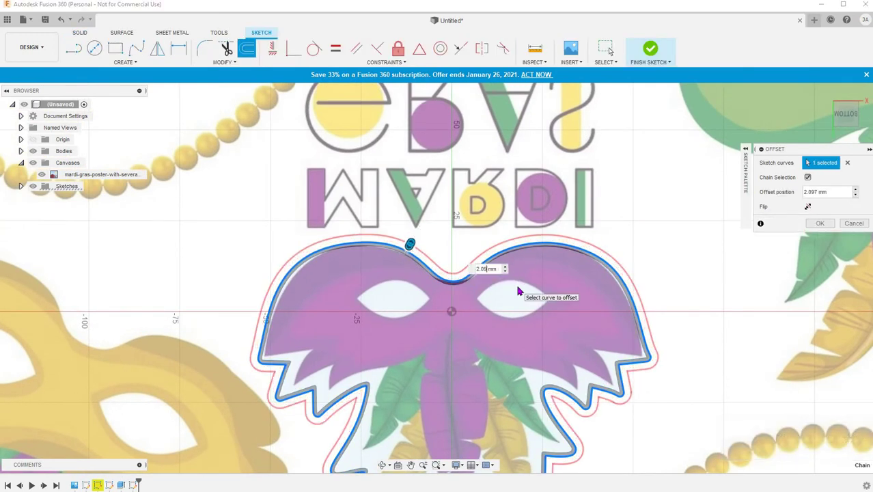
{"action": "key", "text": "Return"}
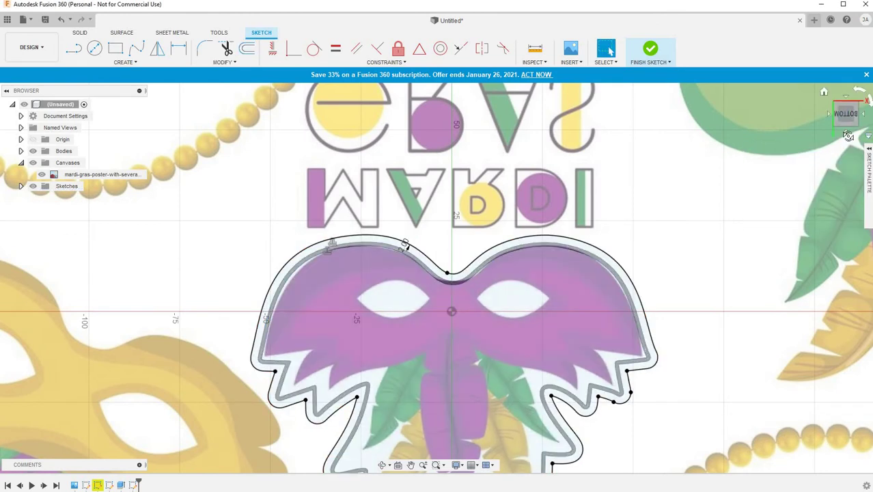
Extrude the band between the wall's outer edge and the 2 mm offset by -4 mm to form a flange.
{"action": "left_click_drag", "start_coordinate": [848, 112], "coordinate": [847, 125]}
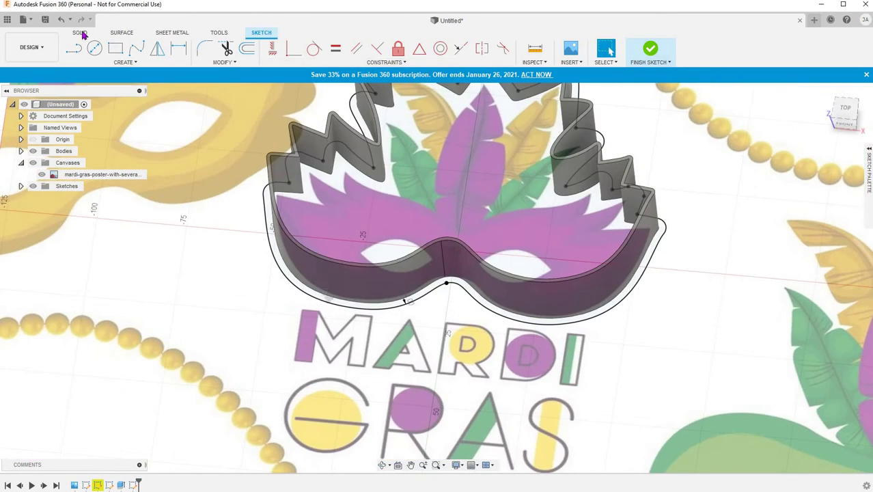
{"action": "left_click", "coordinate": [79, 32]}
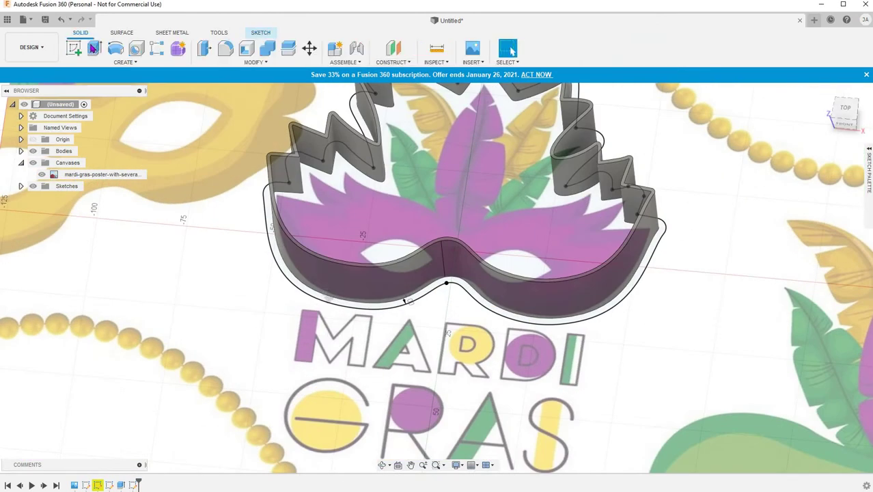
{"action": "key", "text": "e"}
{"action": "left_click", "coordinate": [278, 253]}
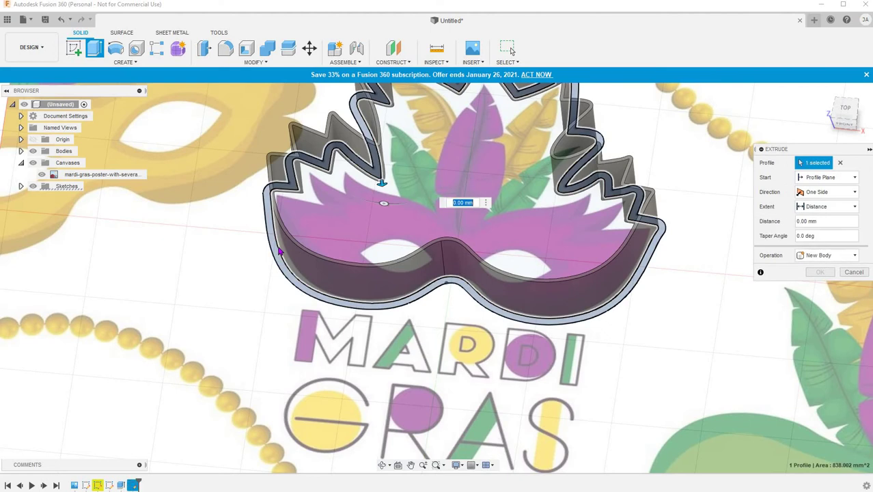
{"action": "type", "text": "4"}
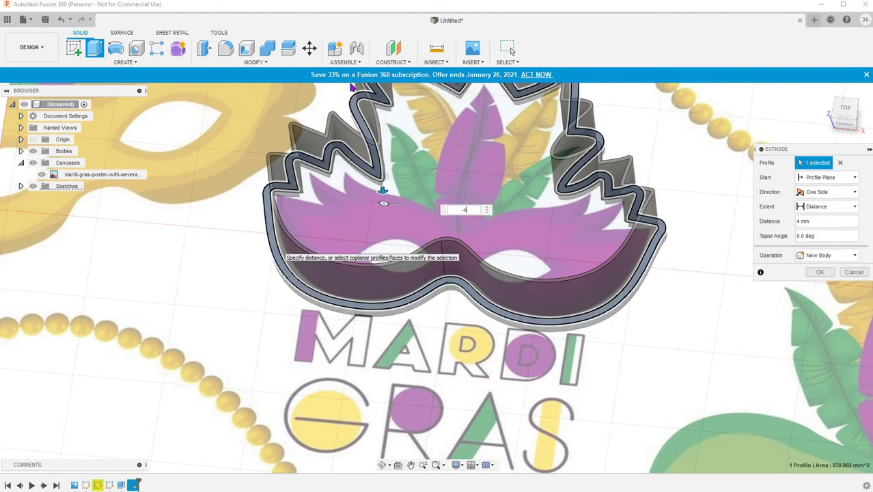
{"action": "key", "text": "Return"}
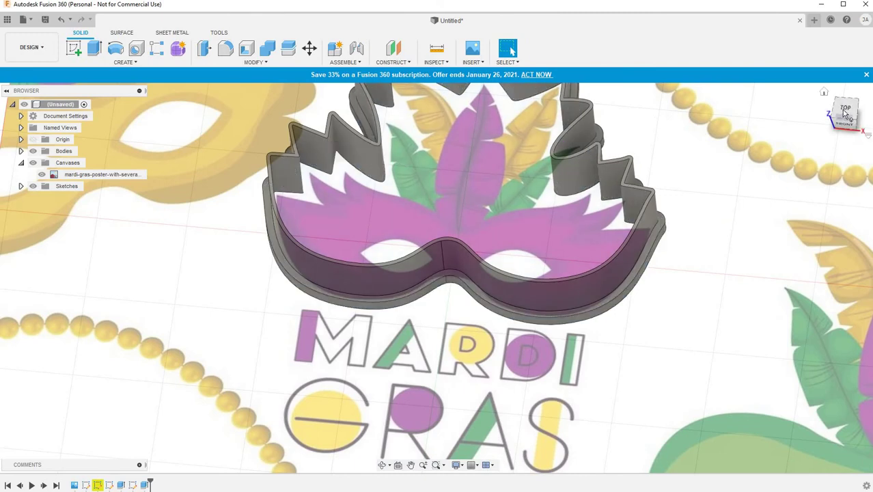
Start a sketch on the horizontal plane of the canvas and trace a closed fit point spline around the left eye opening.
{"action": "left_click_drag", "start_coordinate": [845, 113], "coordinate": [814, 77]}
{"action": "mouse_move", "coordinate": [437, 273]}
{"action": "middle_mouse_down", "text": "shift"}
{"action": "mouse_move", "coordinate": [444, 267]}
{"action": "mouse_move", "coordinate": [509, 324]}
{"action": "mouse_move", "coordinate": [517, 376]}
{"action": "middle_mouse_up", "text": "shift"}
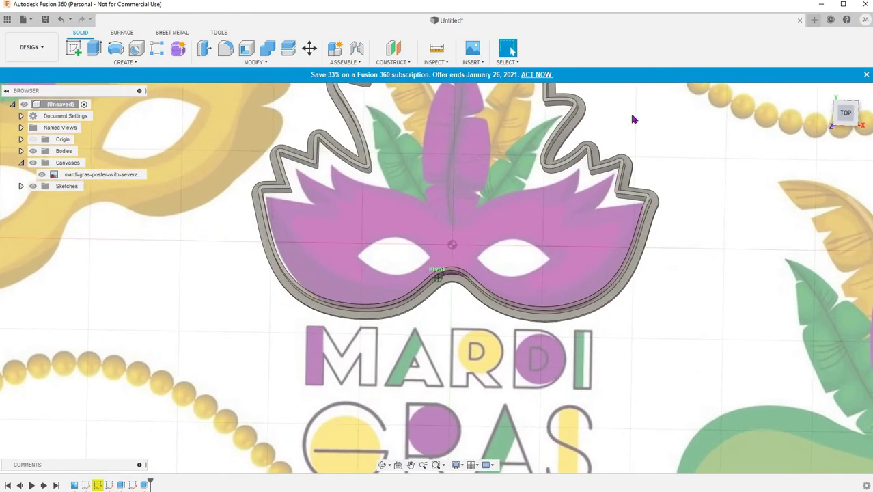
{"action": "left_click", "coordinate": [78, 51]}
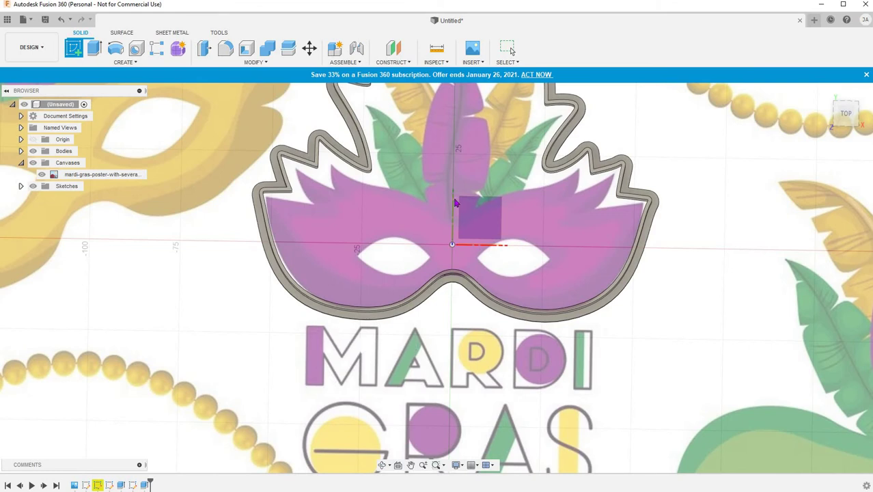
{"action": "left_click", "coordinate": [478, 218]}
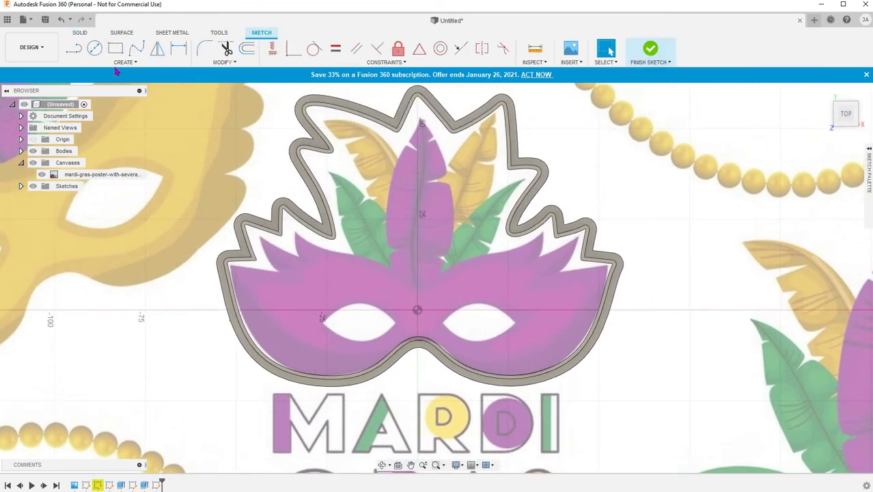
{"action": "left_click", "coordinate": [136, 48]}
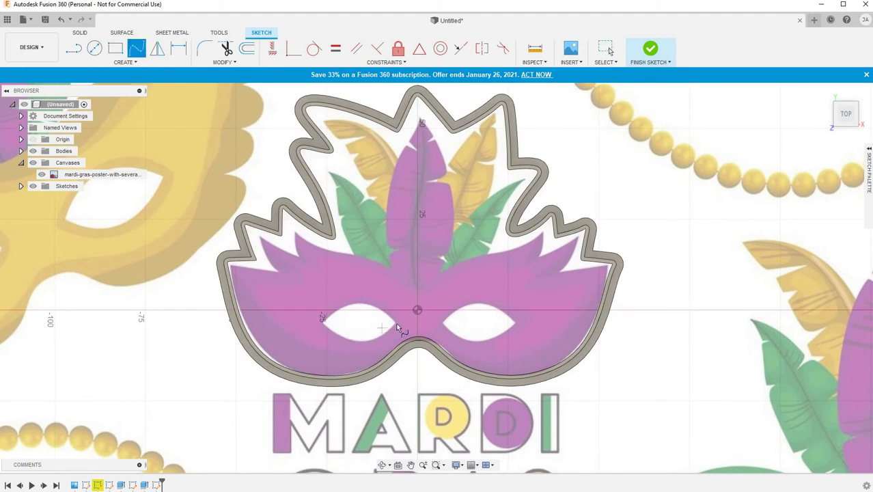
{"action": "left_click", "coordinate": [374, 308]}
{"action": "left_click", "coordinate": [340, 307]}
{"action": "left_click", "coordinate": [323, 323]}
{"action": "left_click", "coordinate": [396, 323]}
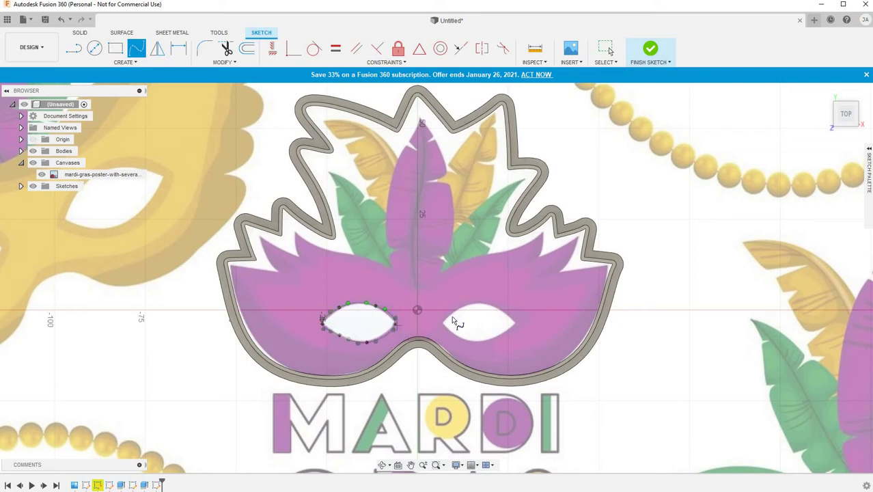
Trace a closed fit point spline around the right eye opening of the mask.
{"action": "left_click", "coordinate": [443, 324]}
{"action": "left_click", "coordinate": [464, 307]}
{"action": "left_click", "coordinate": [518, 324]}
{"action": "left_click", "coordinate": [486, 337]}
{"action": "left_click", "coordinate": [466, 339]}
{"action": "left_click", "coordinate": [443, 324]}
{"action": "left_click", "coordinate": [613, 49]}
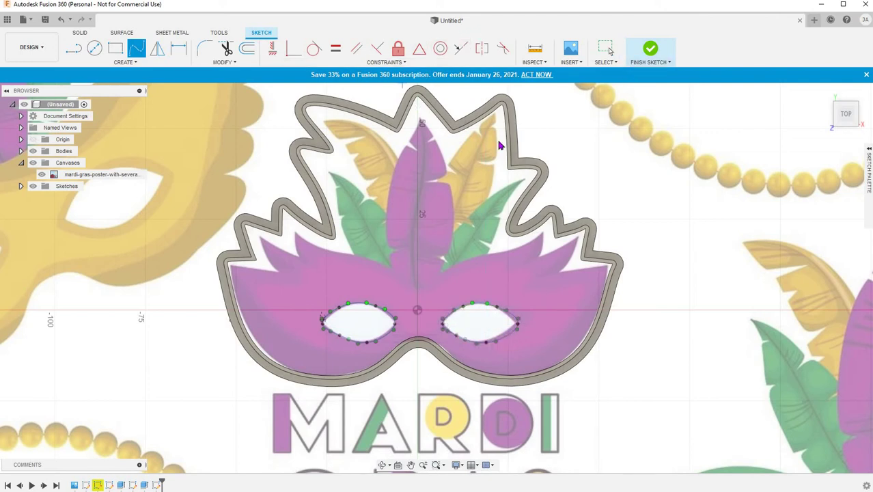
Shorten the tangent handle and pull in the outer corner point of the right eye spline to fit the eye opening.
{"action": "scroll", "coordinate": [524, 323], "scroll_direction": "up", "scroll_amount": 3}
{"action": "middle_click_drag", "start_coordinate": [524, 322], "coordinate": [684, 259]}
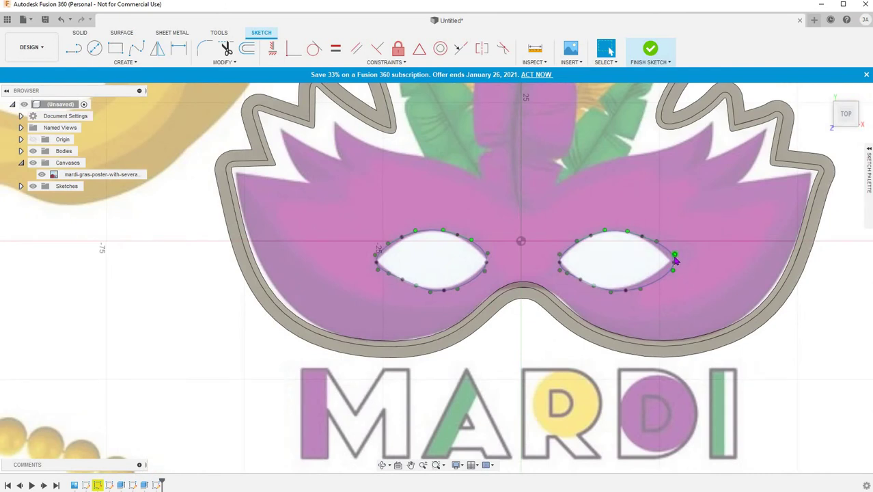
{"action": "left_click_drag", "start_coordinate": [675, 263], "coordinate": [673, 263]}
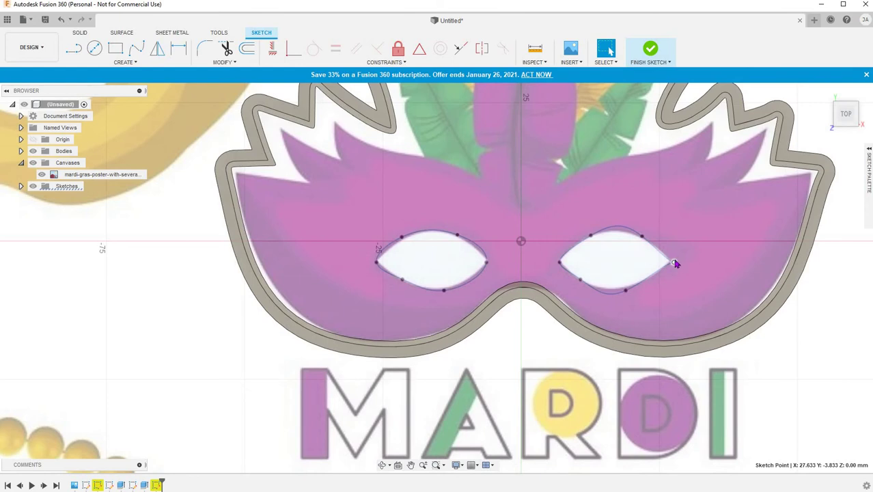
{"action": "left_click", "coordinate": [631, 238]}
{"action": "key", "text": "ctrl+z"}
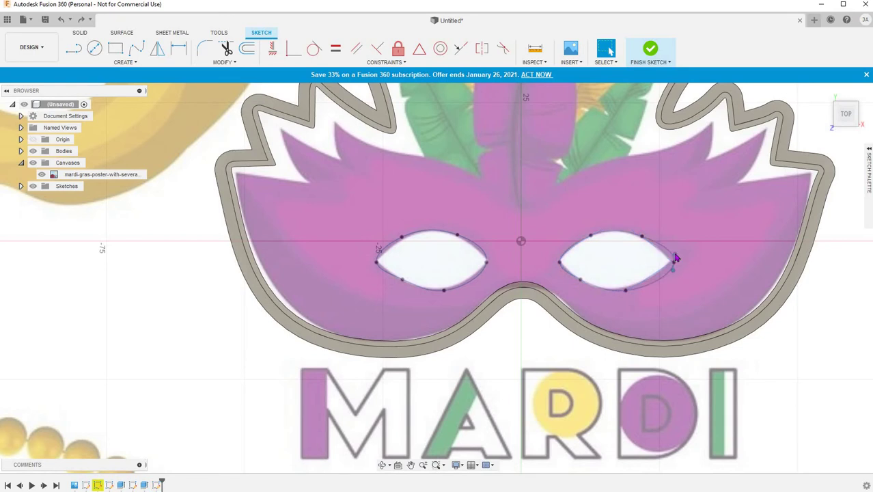
{"action": "left_click", "coordinate": [674, 259]}
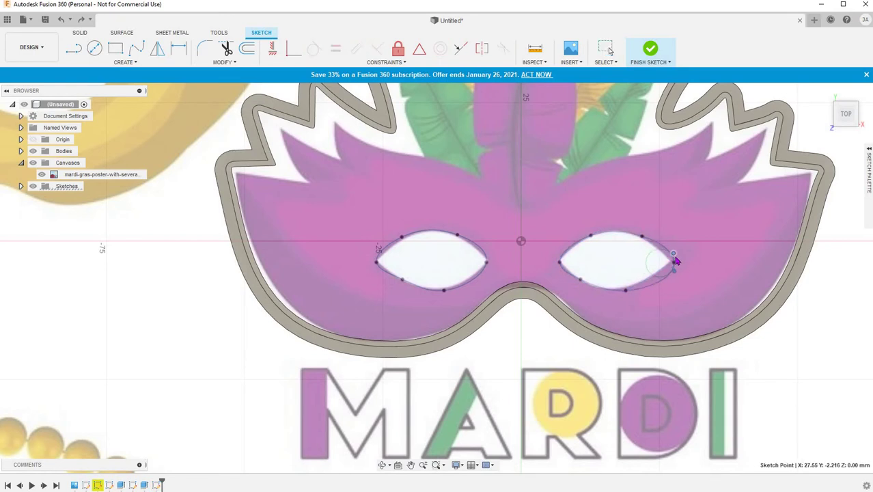
{"action": "left_click_drag", "start_coordinate": [672, 264], "coordinate": [666, 265]}
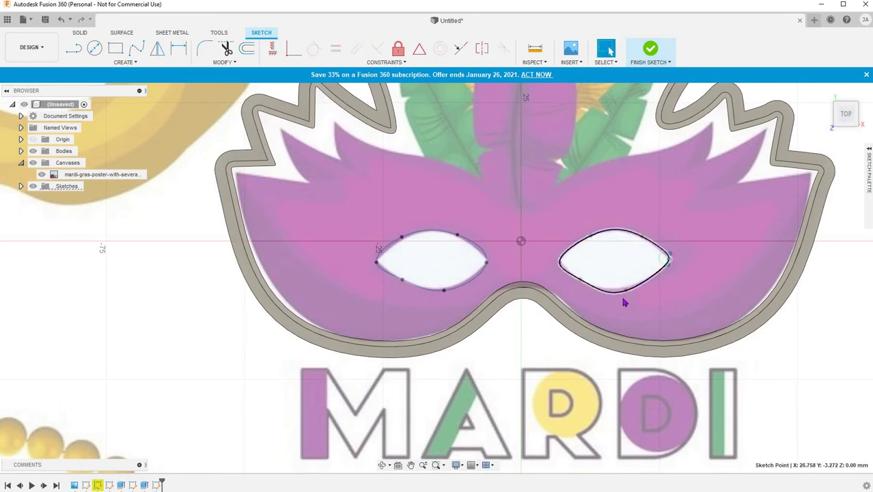
Adjust the tangent handle at the inner corner of the left eye spline to fit the eye opening.
{"action": "left_click", "coordinate": [486, 265]}
{"action": "left_click", "coordinate": [487, 262]}
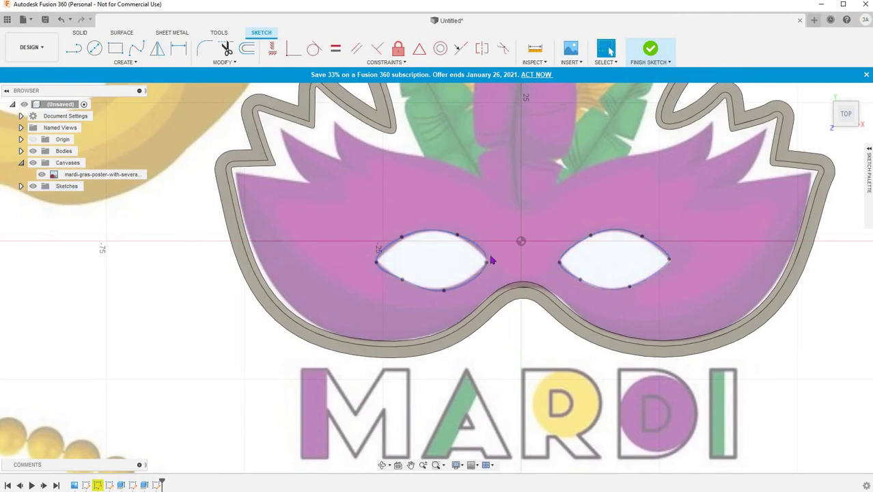
{"action": "left_click_drag", "start_coordinate": [488, 254], "coordinate": [488, 255]}
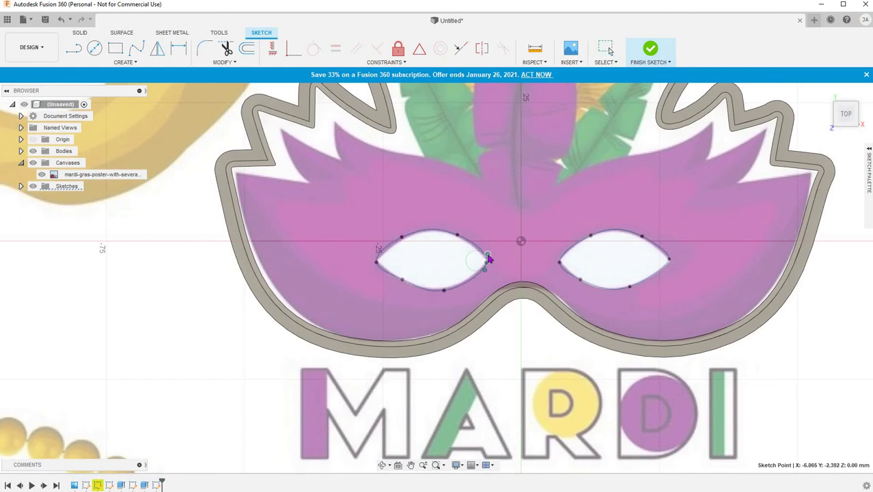
Shorten the tangent handle at the left eye spline's outer corner and nudge its lower fit points to match the eye opening.
{"action": "left_click", "coordinate": [377, 260]}
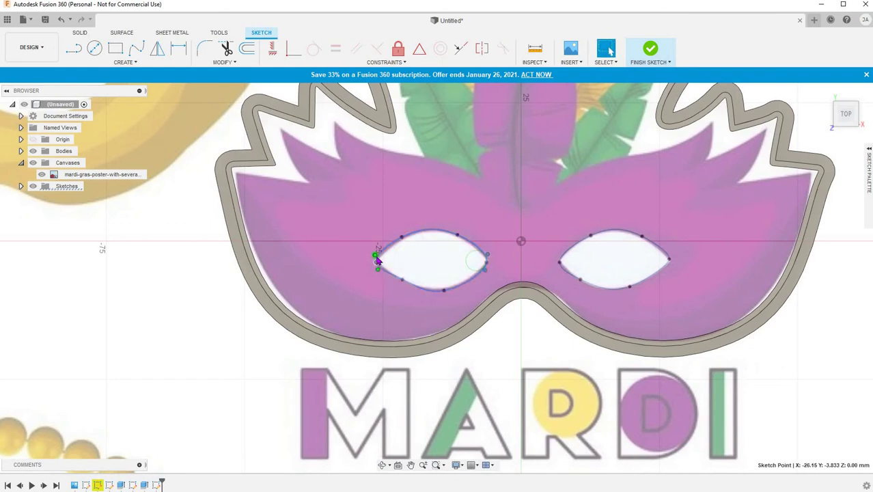
{"action": "left_click", "coordinate": [477, 261]}
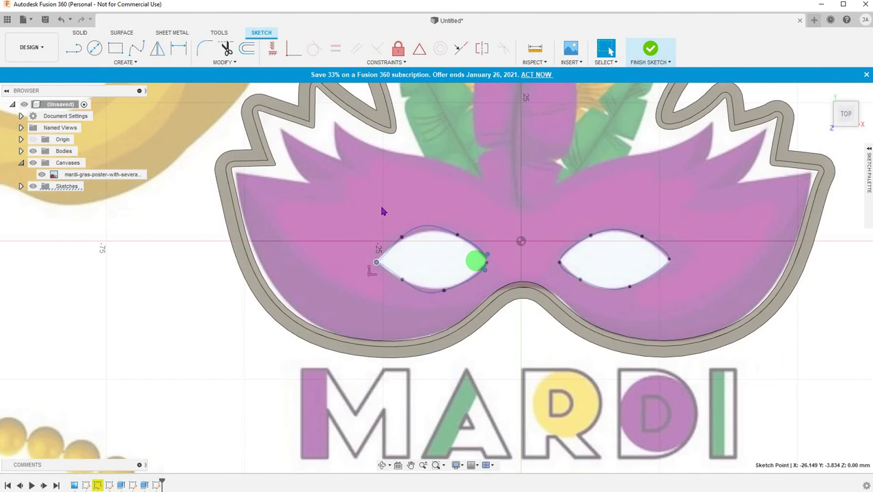
{"action": "key", "text": "super"}
{"action": "left_click", "coordinate": [397, 262]}
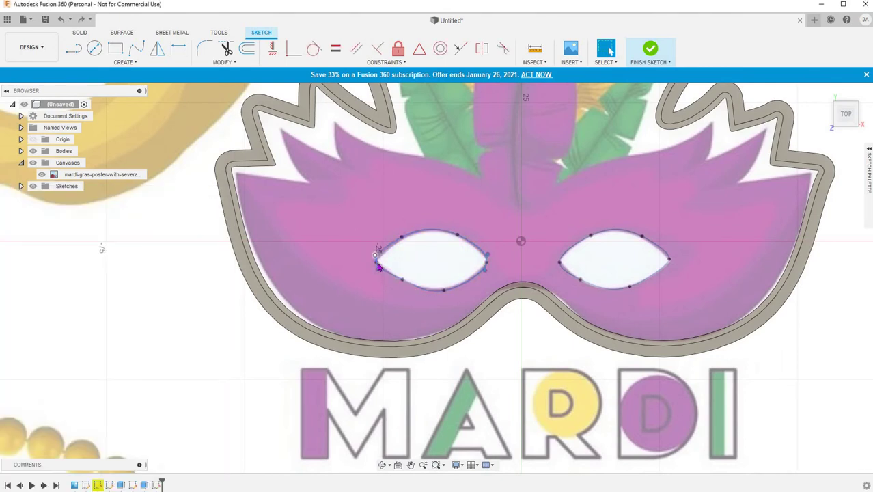
{"action": "left_click", "coordinate": [376, 259]}
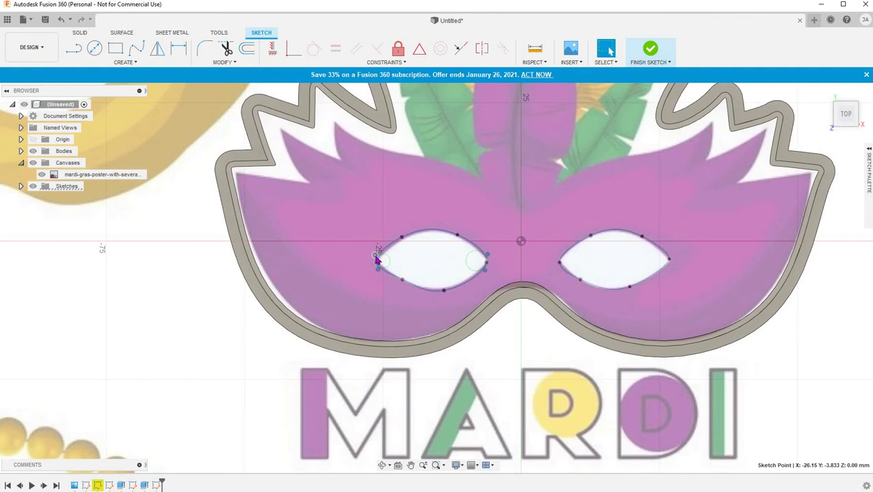
{"action": "left_click_drag", "start_coordinate": [376, 257], "coordinate": [376, 259]}
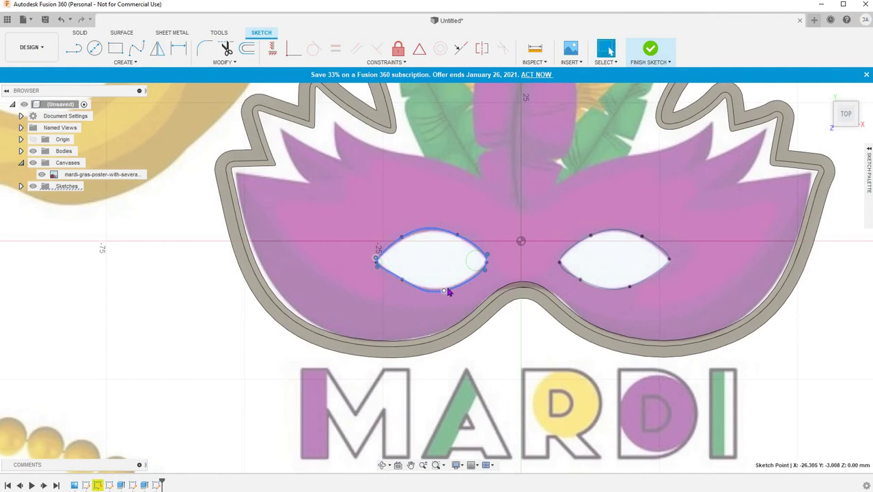
{"action": "left_click", "coordinate": [401, 241]}
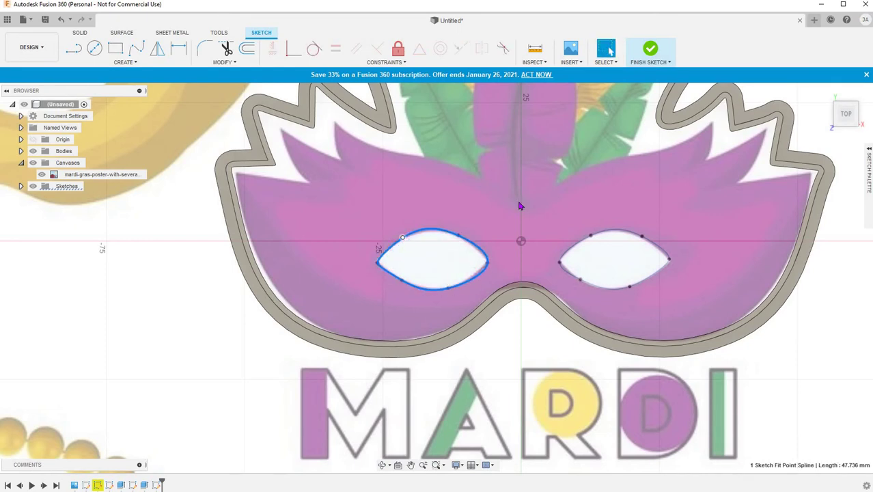
{"action": "left_click", "coordinate": [707, 237]}
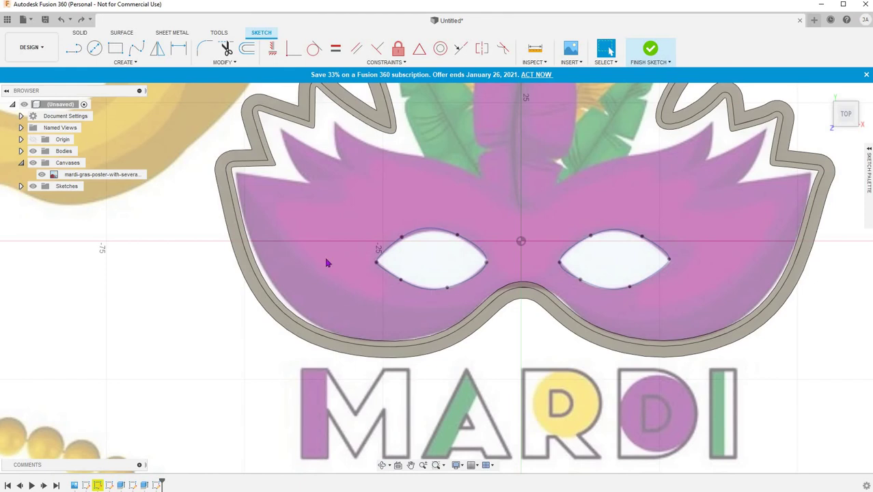
Offset the left eye spline outward by about 1 mm.
{"action": "scroll", "coordinate": [294, 270], "scroll_direction": "up", "scroll_amount": 2}
{"action": "scroll", "coordinate": [134, 267], "scroll_direction": "down", "scroll_amount": 4}
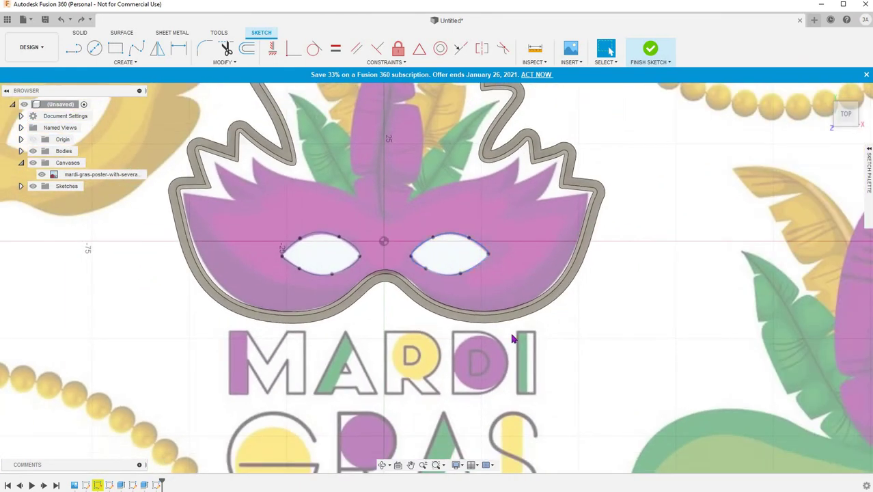
{"action": "left_click", "coordinate": [257, 48]}
{"action": "left_click", "coordinate": [339, 222]}
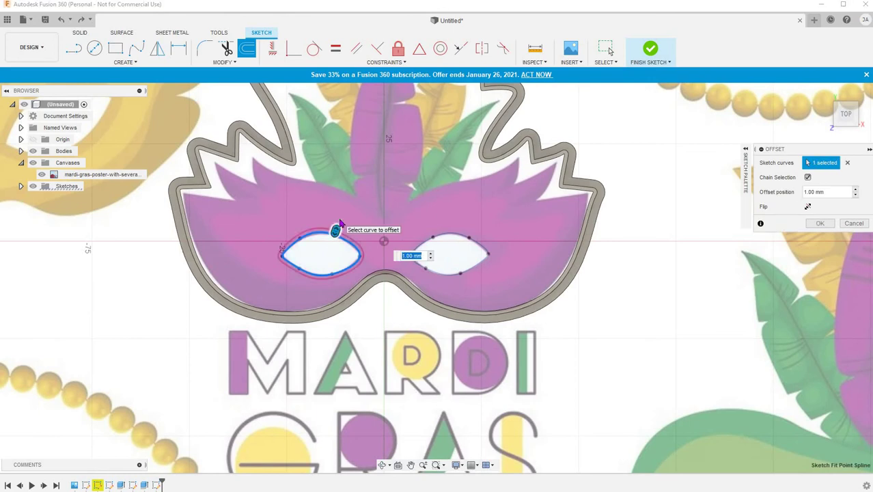
{"action": "key", "text": "Return"}
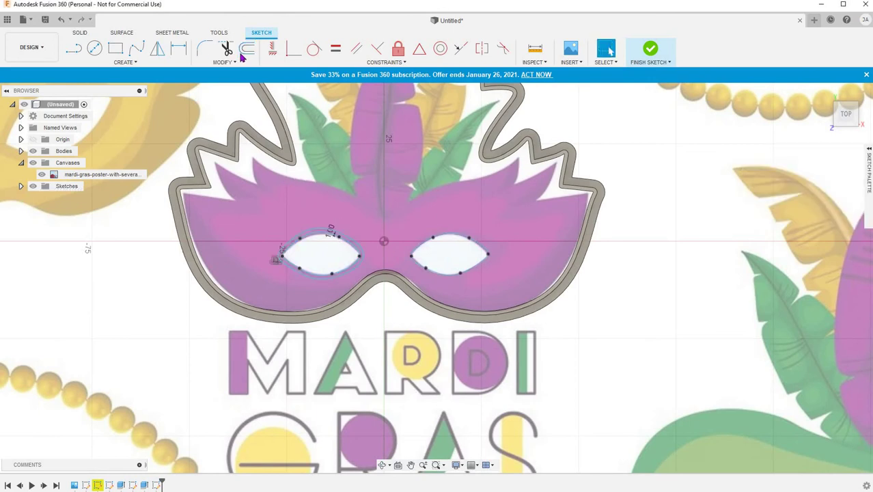
Offset the right eye spline outward by about 1.03 mm.
{"action": "left_click", "coordinate": [247, 48]}
{"action": "left_click", "coordinate": [426, 243]}
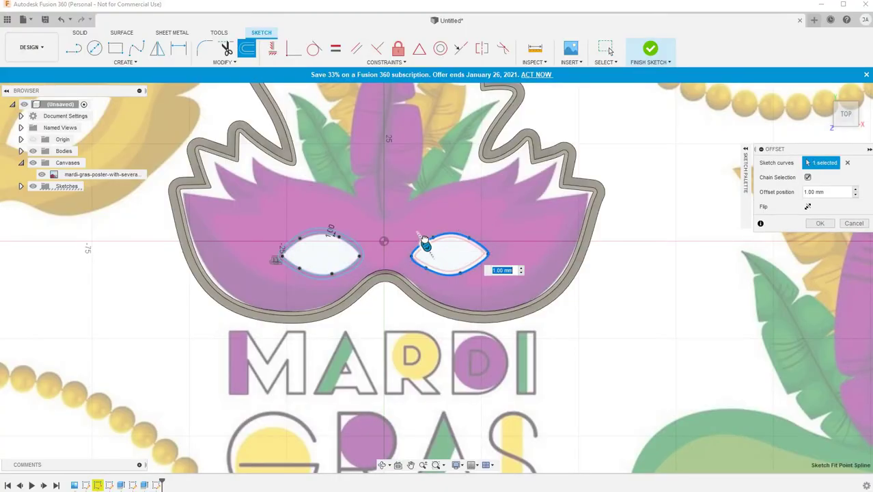
{"action": "left_click_drag", "start_coordinate": [425, 244], "coordinate": [421, 239]}
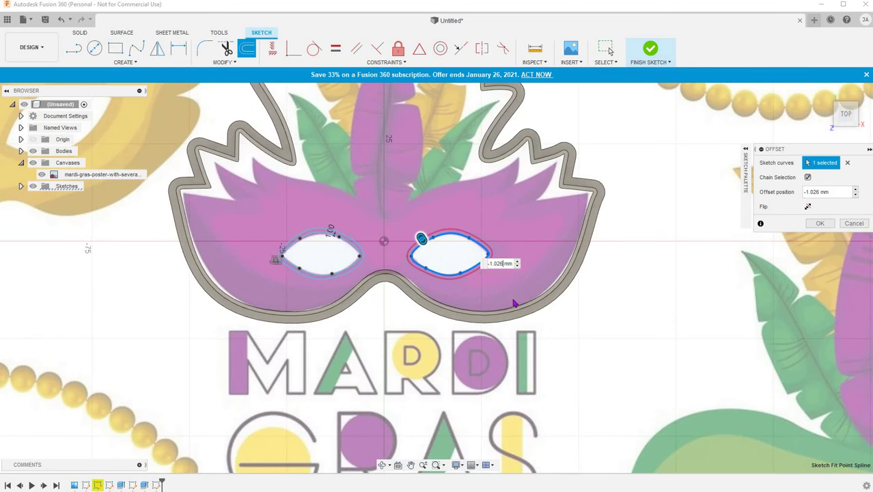
{"action": "key", "text": "Return"}
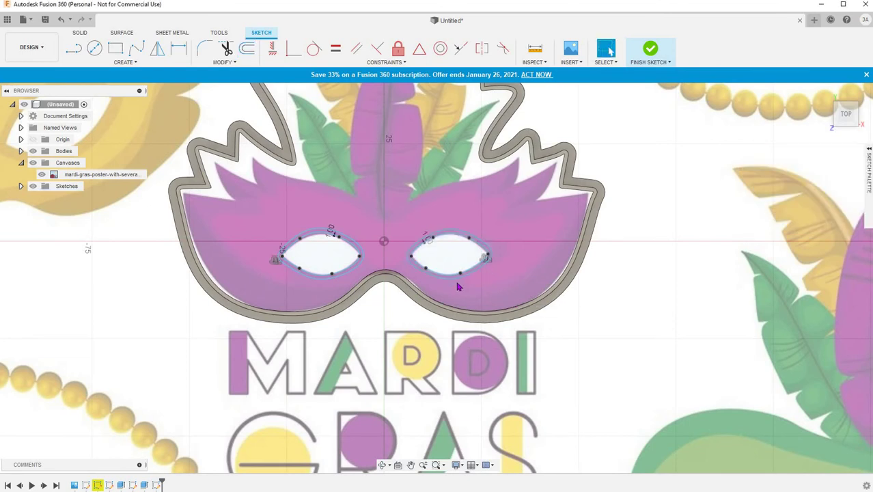
Extrude the bands between both eye splines and their offsets by 20 mm with the Join operation.
{"action": "left_click", "coordinate": [83, 32]}
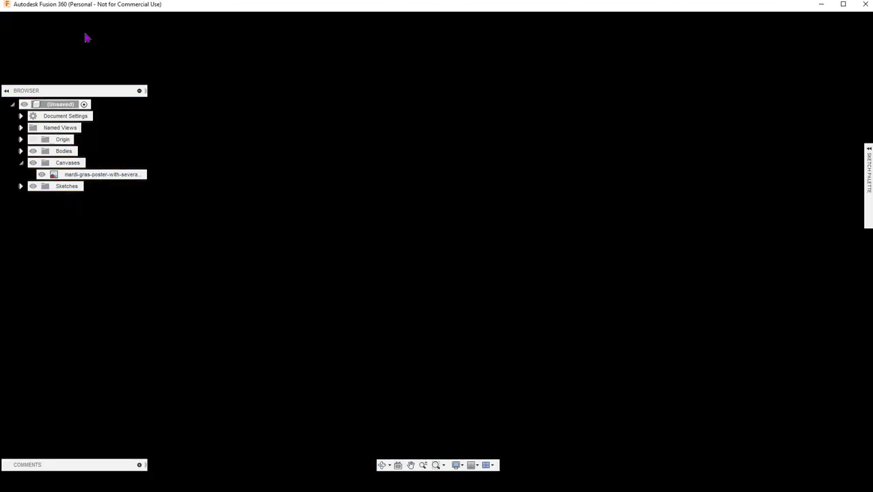
{"action": "left_click", "coordinate": [95, 48]}
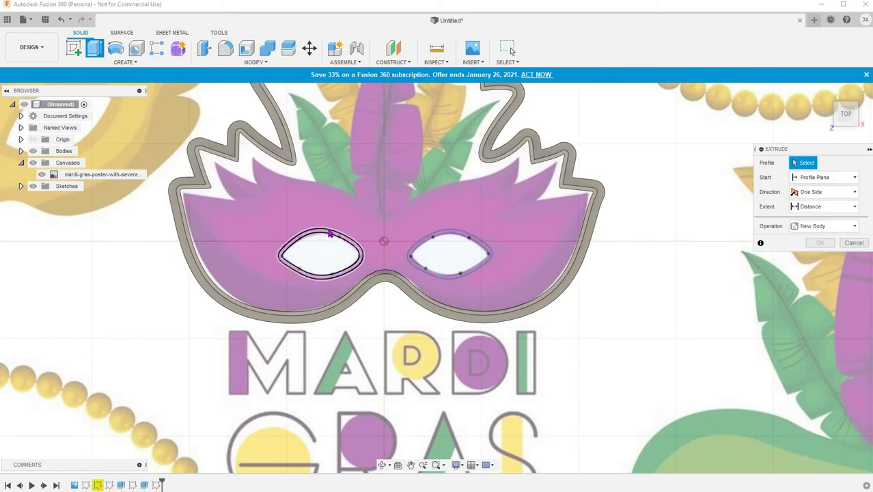
{"action": "left_click", "coordinate": [326, 235]}
{"action": "left_click", "coordinate": [429, 236]}
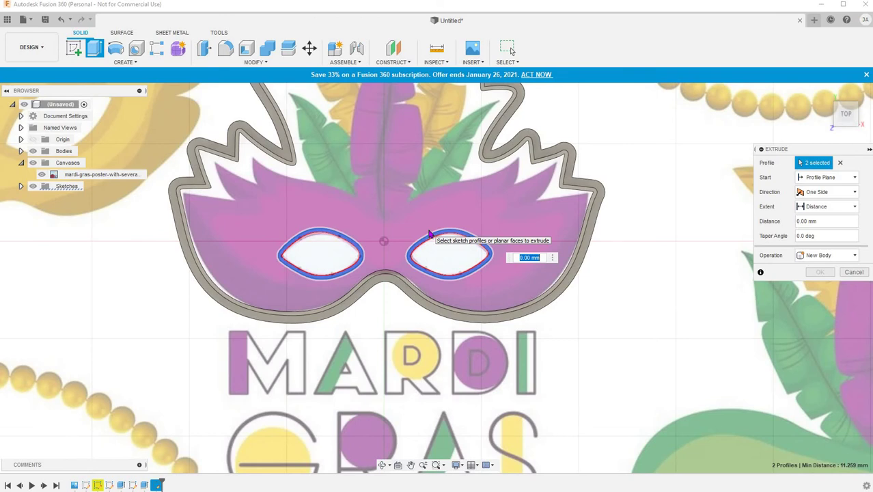
{"action": "left_click", "coordinate": [836, 259]}
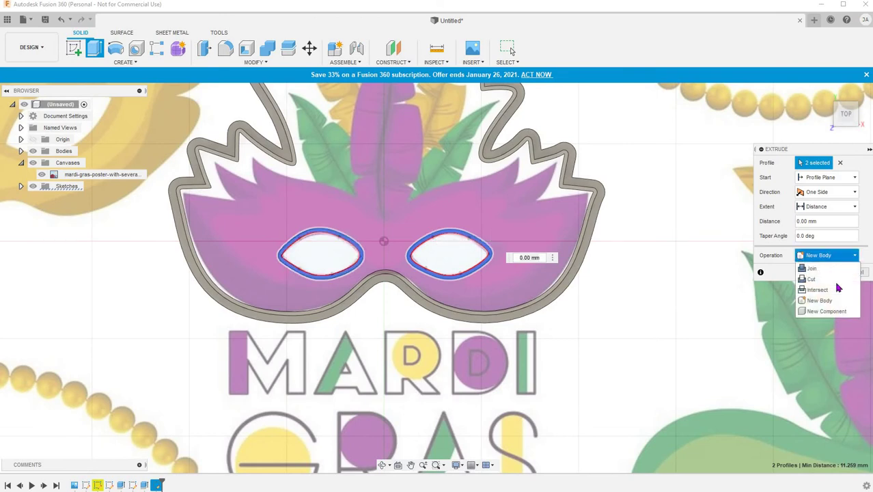
{"action": "left_click", "coordinate": [841, 280]}
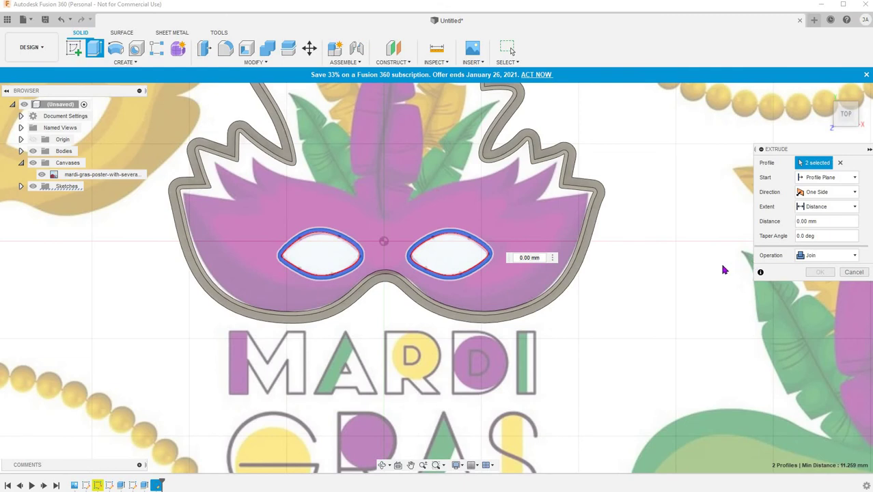
{"action": "type", "text": "20"}
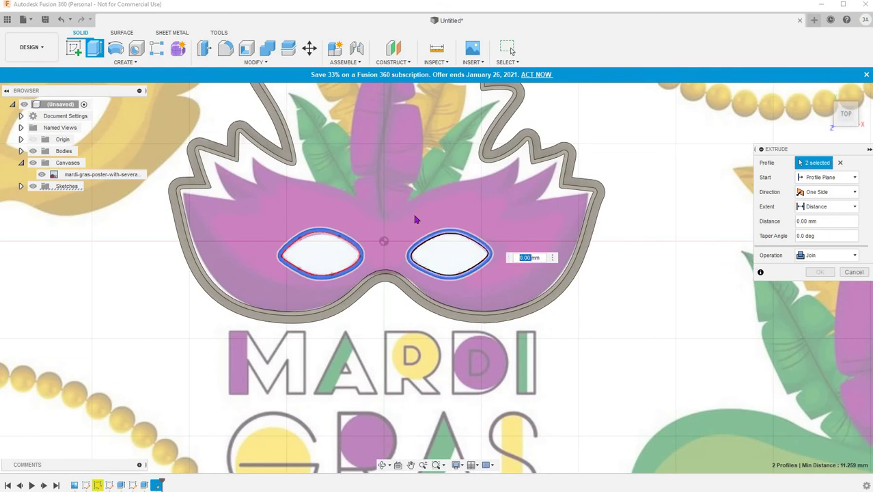
{"action": "key", "text": "Return"}
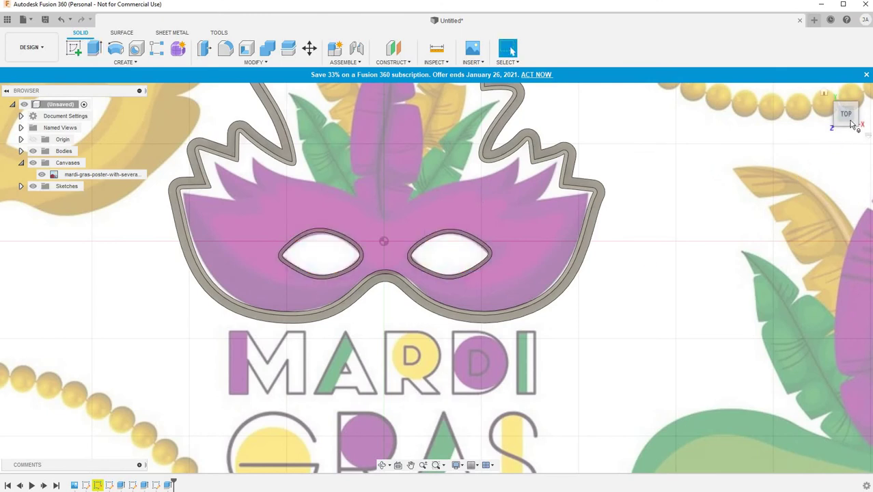
Start a sketch on the horizontal plane and draw a 5 mm horizontal line across the bottom of the left eye ring.
{"action": "mouse_move", "coordinate": [845, 114]}
{"action": "left_mouse_down"}
{"action": "mouse_move", "coordinate": [845, 90]}
{"action": "mouse_move", "coordinate": [809, 96]}
{"action": "mouse_move", "coordinate": [847, 119]}
{"action": "left_mouse_up"}
{"action": "left_click", "coordinate": [848, 117]}
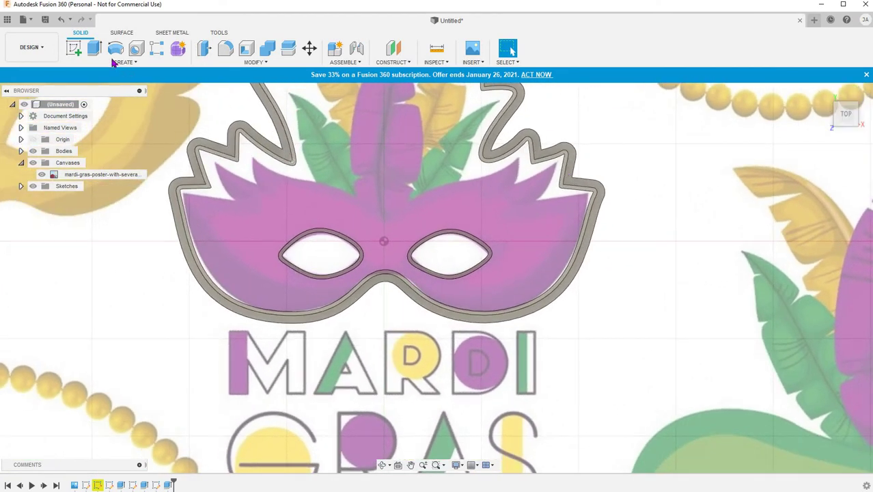
{"action": "left_click", "coordinate": [74, 48]}
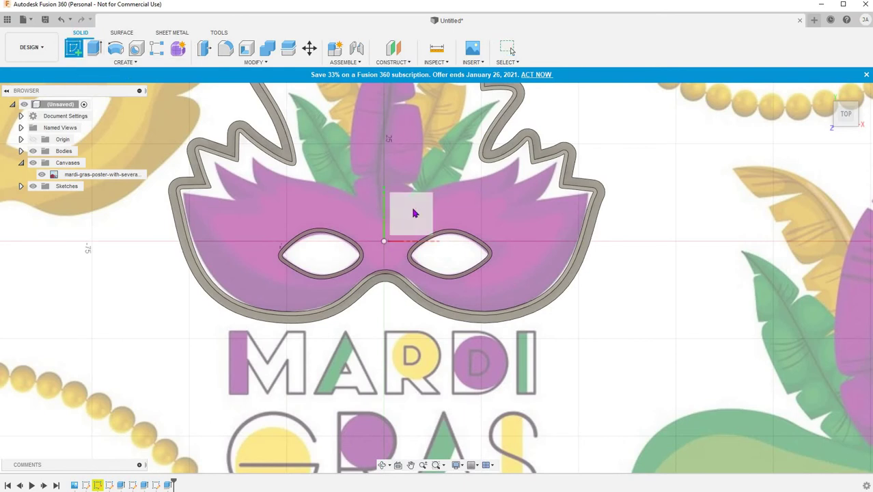
{"action": "left_click", "coordinate": [414, 213]}
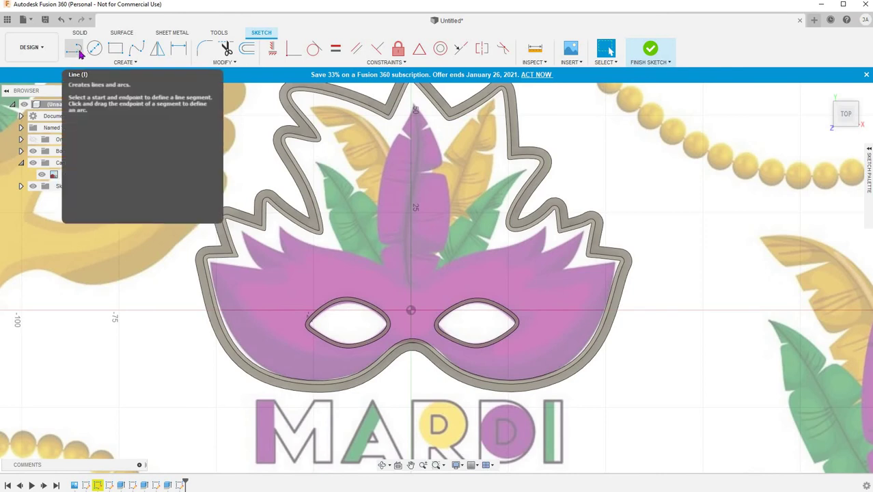
{"action": "left_click", "coordinate": [77, 49]}
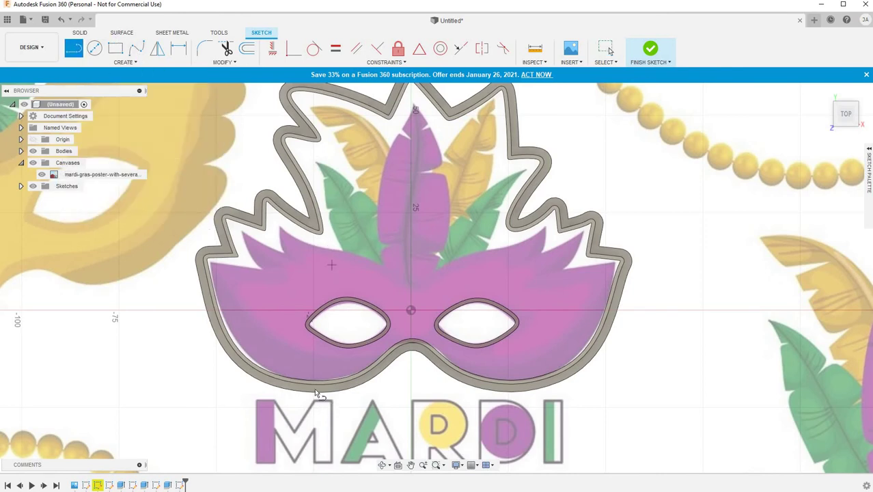
{"action": "scroll", "coordinate": [317, 389], "scroll_direction": "down", "scroll_amount": 3}
{"action": "scroll", "coordinate": [318, 389], "scroll_direction": "up", "scroll_amount": 6}
{"action": "scroll", "coordinate": [351, 379], "scroll_direction": "up", "scroll_amount": 1}
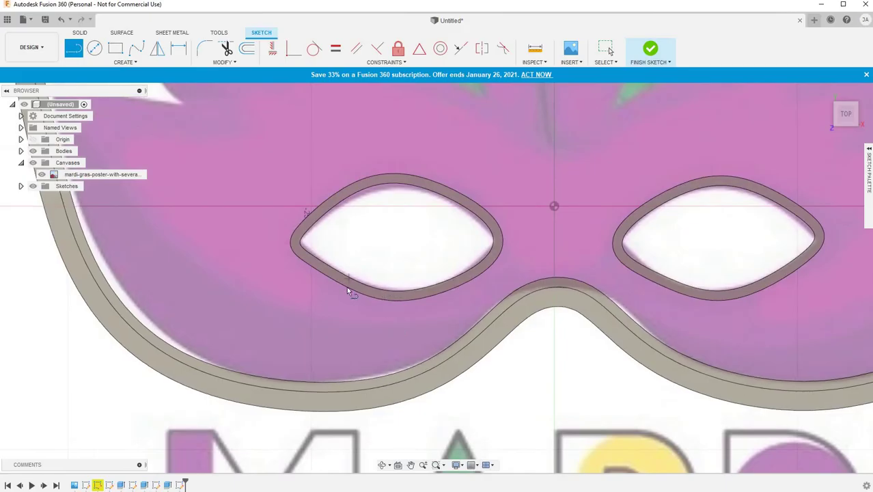
{"action": "scroll", "coordinate": [351, 287], "scroll_direction": "up", "scroll_amount": 2}
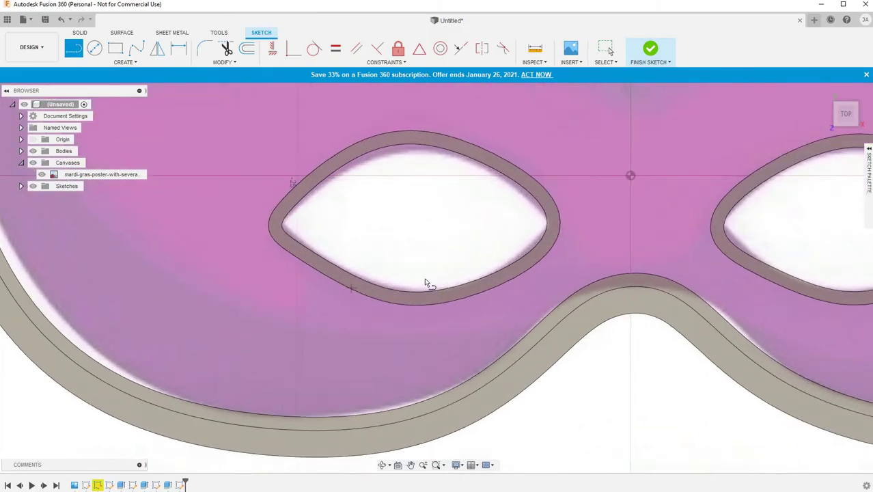
{"action": "left_click", "coordinate": [383, 297]}
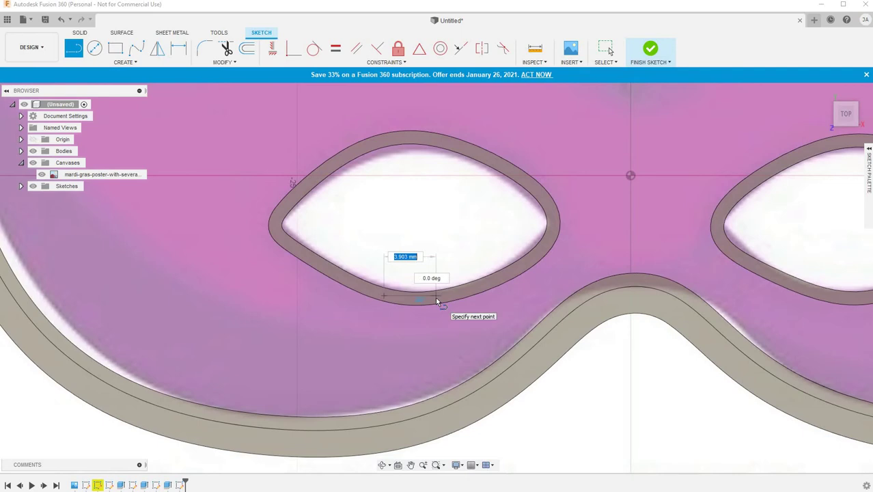
{"action": "type", "text": "5"}
{"action": "key", "text": "Tab"}
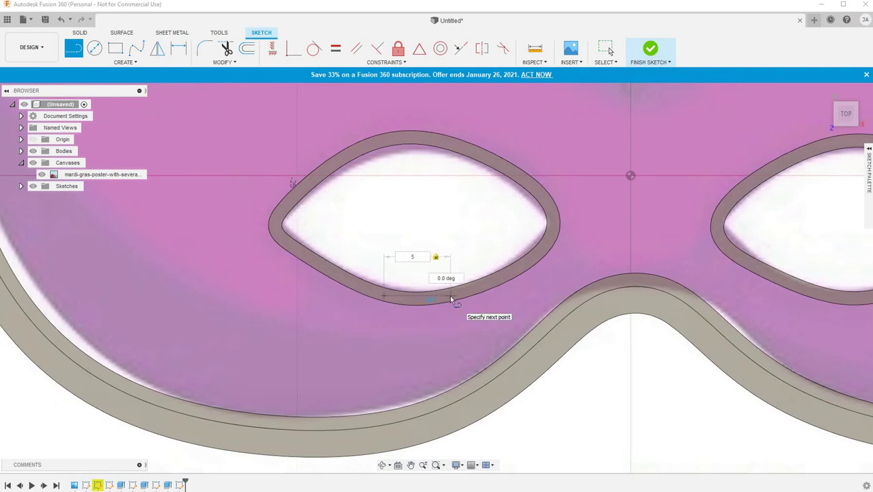
{"action": "left_click", "coordinate": [450, 297]}
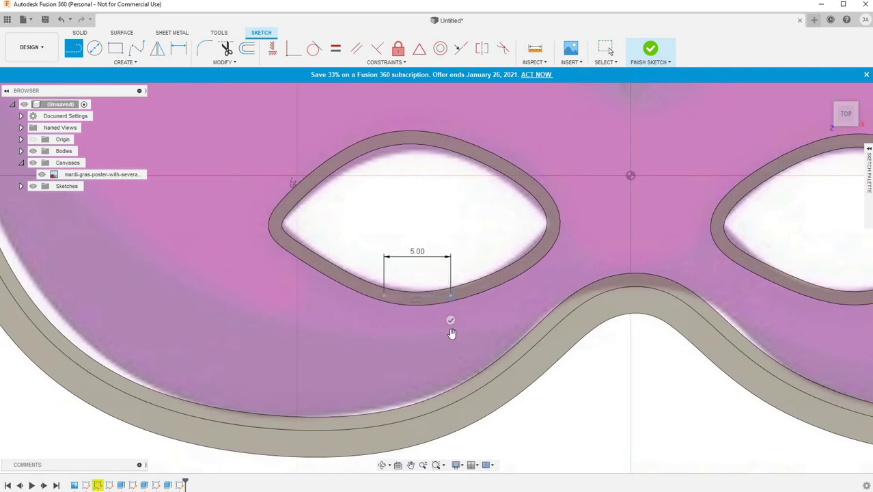
Continue the line down to the mask's lower wall and back to its start, closing a strip below the left eye ring.
{"action": "left_click", "coordinate": [450, 395]}
{"action": "left_click", "coordinate": [378, 419]}
{"action": "left_click", "coordinate": [383, 300]}
Sketch a closed strip below the right eye ring, from a 5 mm horizontal line across the ring's lower edge down to the mask's wall.
{"action": "scroll", "coordinate": [308, 440], "scroll_direction": "down", "scroll_amount": 3}
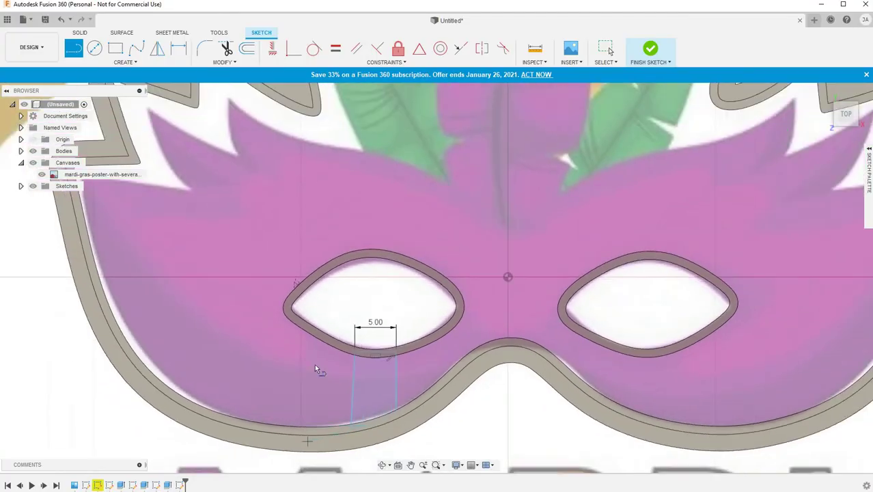
{"action": "scroll", "coordinate": [322, 369], "scroll_direction": "down", "scroll_amount": 3}
{"action": "scroll", "coordinate": [643, 380], "scroll_direction": "up", "scroll_amount": 3}
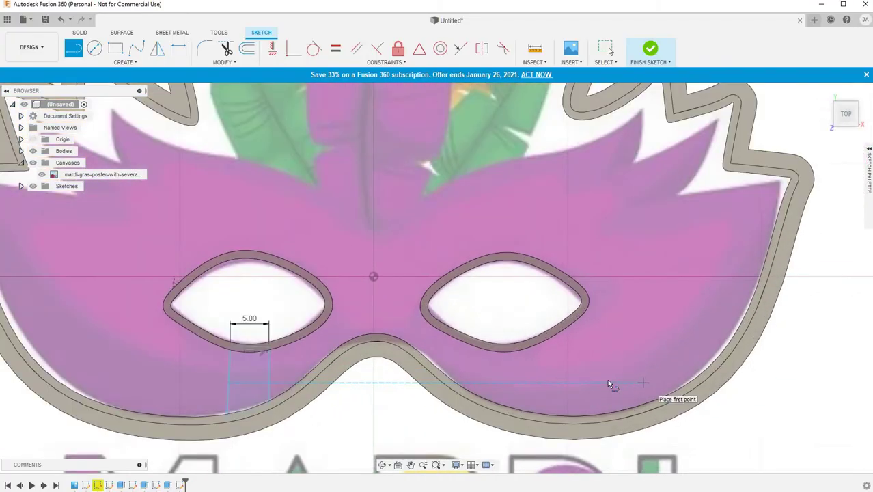
{"action": "scroll", "coordinate": [616, 380], "scroll_direction": "up", "scroll_amount": 3}
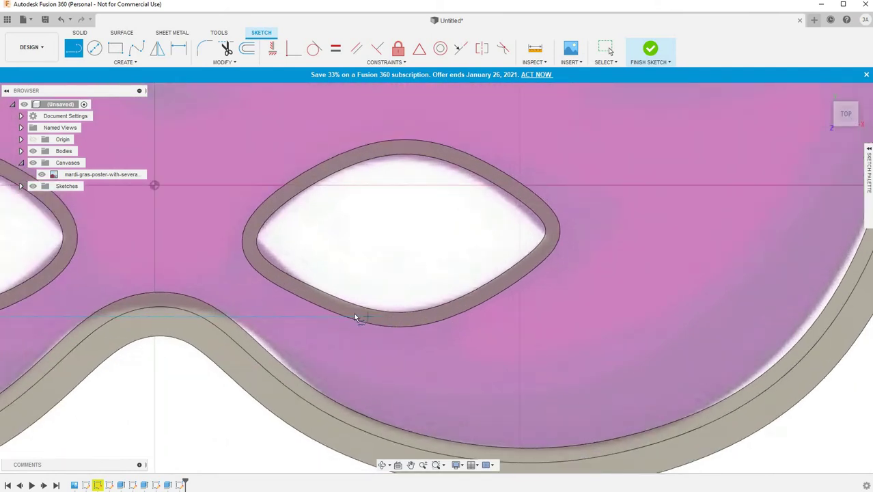
{"action": "left_click", "coordinate": [361, 317]}
{"action": "type", "text": "5"}
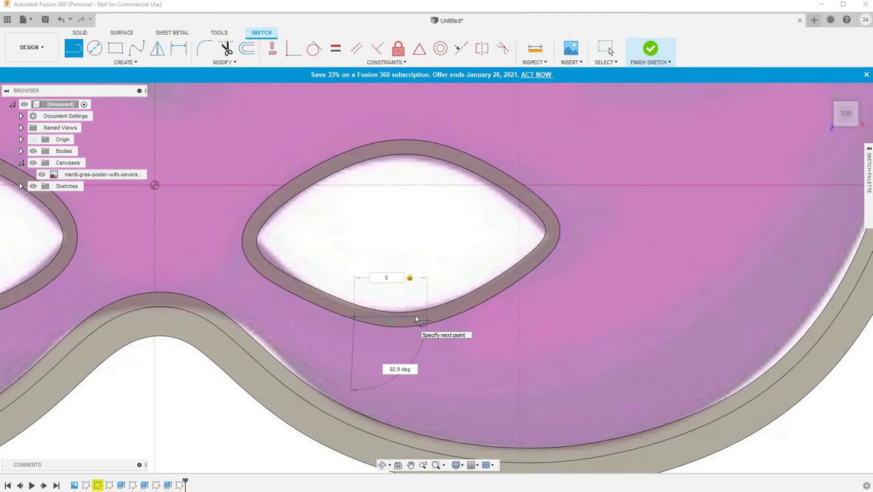
{"action": "key", "text": "Return"}
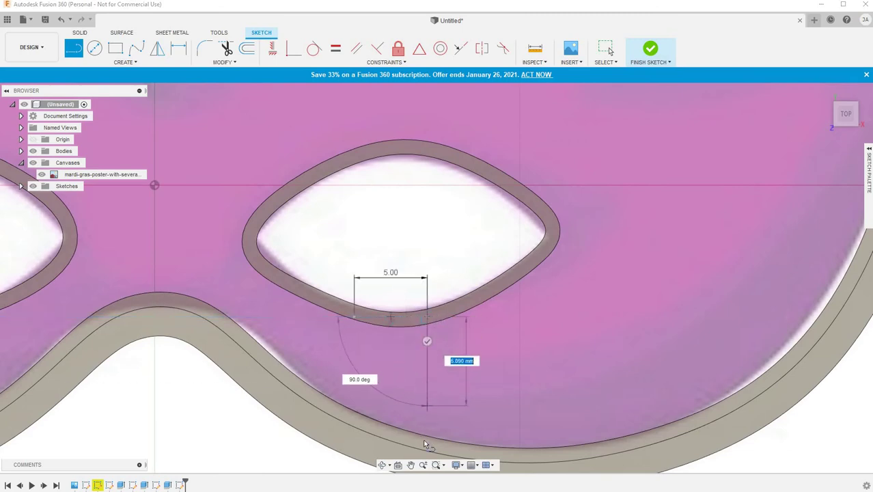
{"action": "left_click", "coordinate": [395, 439]}
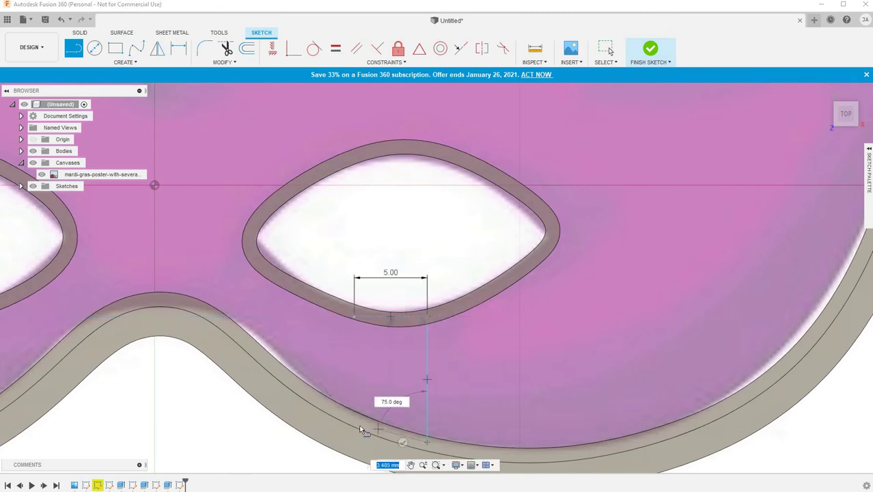
{"action": "left_click", "coordinate": [351, 416]}
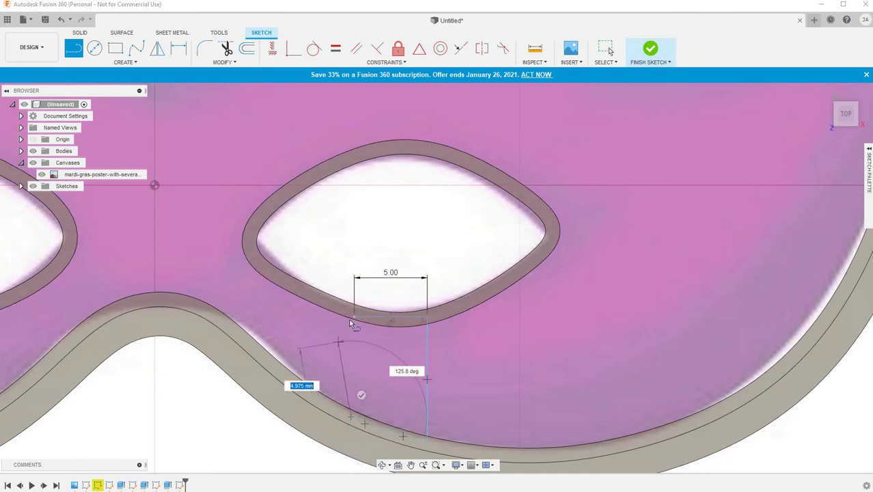
{"action": "left_click", "coordinate": [354, 318]}
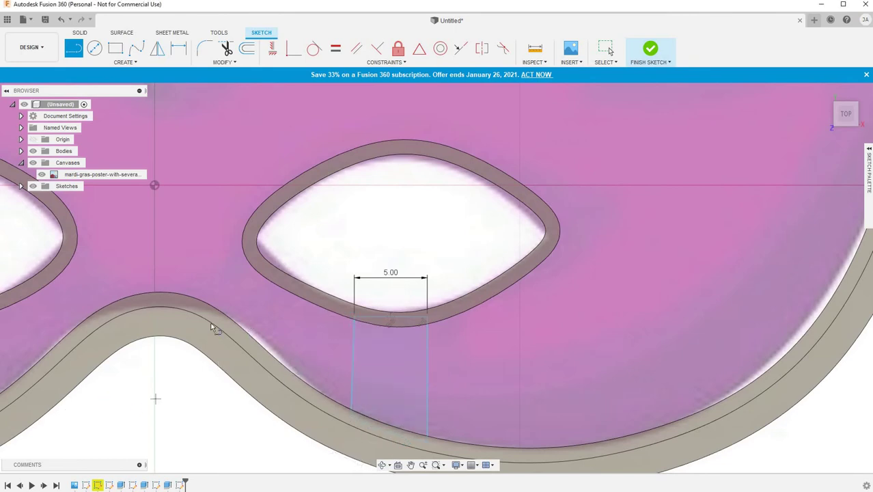
Sketch a closed slanted strip about 4.5 mm wide with parallel sides, joining the left eye ring's upper edge to the feather wall above it.
{"action": "scroll", "coordinate": [173, 337], "scroll_direction": "down", "scroll_amount": 5}
{"action": "scroll", "coordinate": [604, 353], "scroll_direction": "down", "scroll_amount": 4}
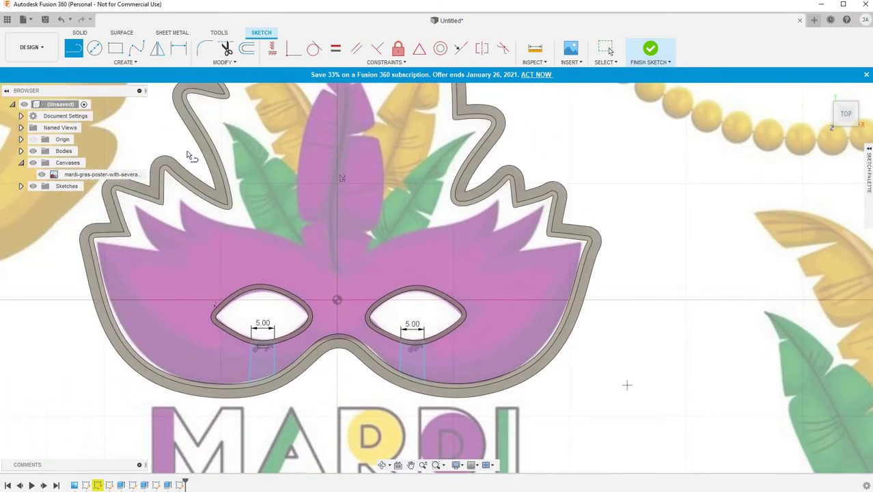
{"action": "scroll", "coordinate": [254, 408], "scroll_direction": "up", "scroll_amount": 1}
{"action": "scroll", "coordinate": [256, 408], "scroll_direction": "up", "scroll_amount": 1}
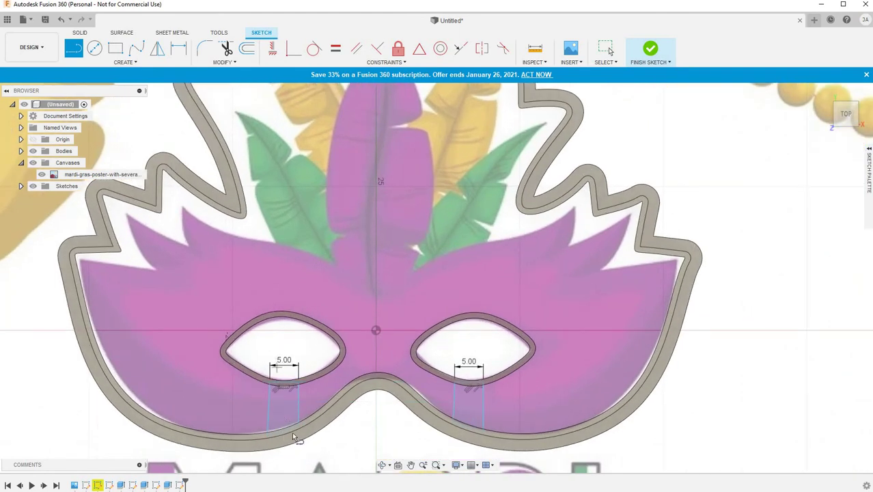
{"action": "scroll", "coordinate": [272, 220], "scroll_direction": "up", "scroll_amount": 2}
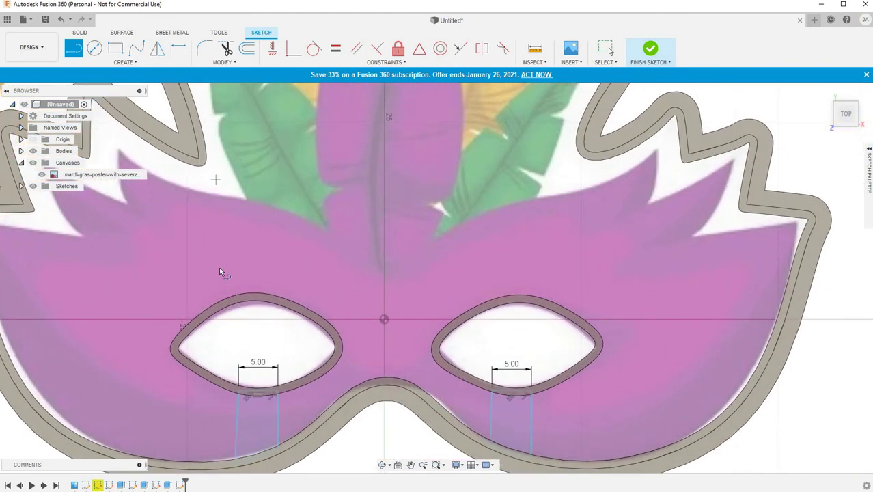
{"action": "scroll", "coordinate": [258, 257], "scroll_direction": "down", "scroll_amount": 2}
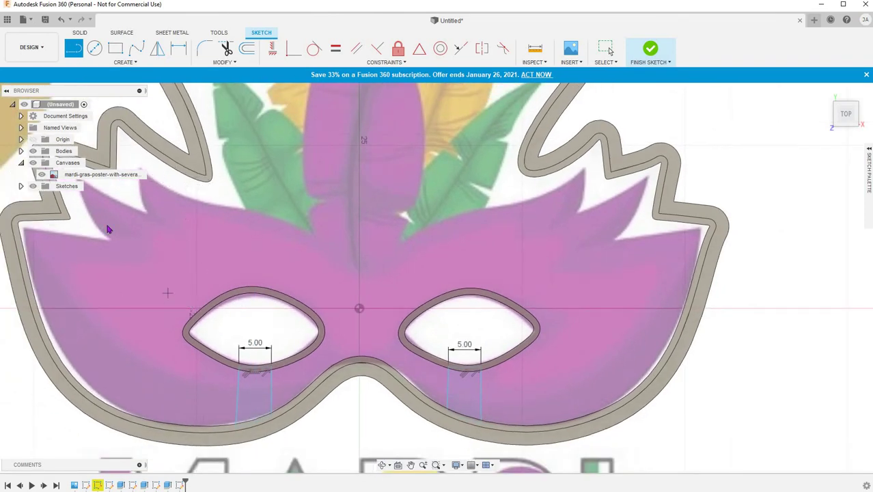
{"action": "scroll", "coordinate": [108, 230], "scroll_direction": "up", "scroll_amount": 5}
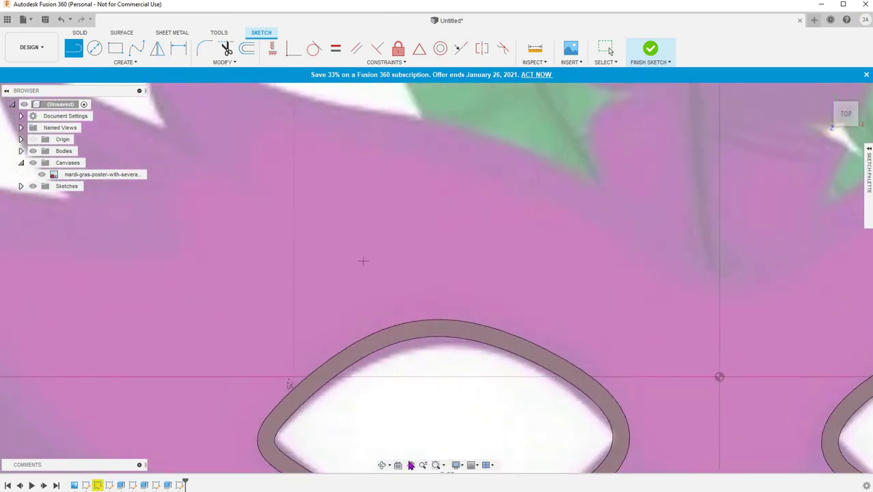
{"action": "left_click", "coordinate": [411, 464]}
{"action": "left_click_drag", "start_coordinate": [504, 160], "coordinate": [550, 217]}
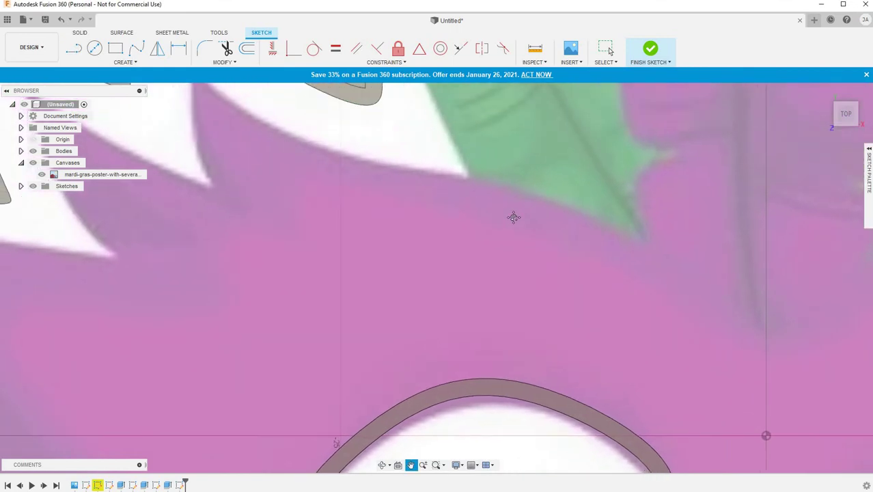
{"action": "scroll", "coordinate": [525, 232], "scroll_direction": "down", "scroll_amount": 1}
{"action": "mouse_move", "coordinate": [457, 291]}
{"action": "left_mouse_down"}
{"action": "mouse_move", "coordinate": [452, 326]}
{"action": "mouse_move", "coordinate": [446, 320]}
{"action": "left_mouse_up"}
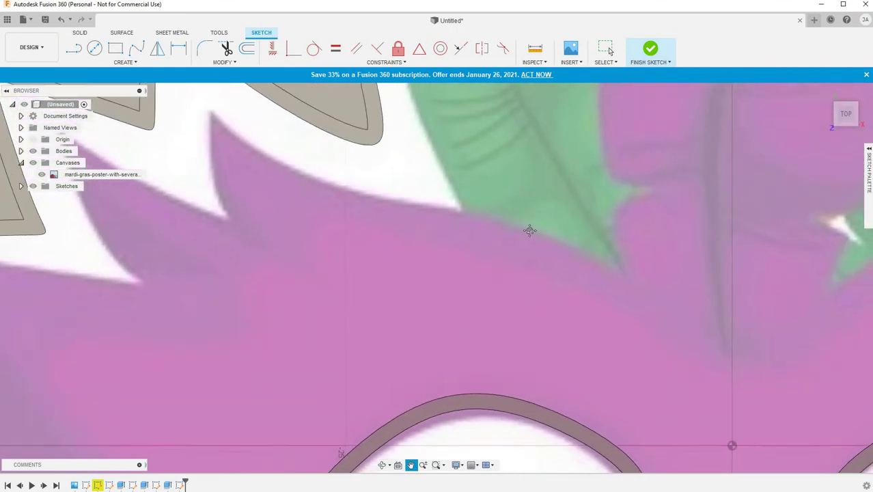
{"action": "scroll", "coordinate": [544, 212], "scroll_direction": "down", "scroll_amount": 1}
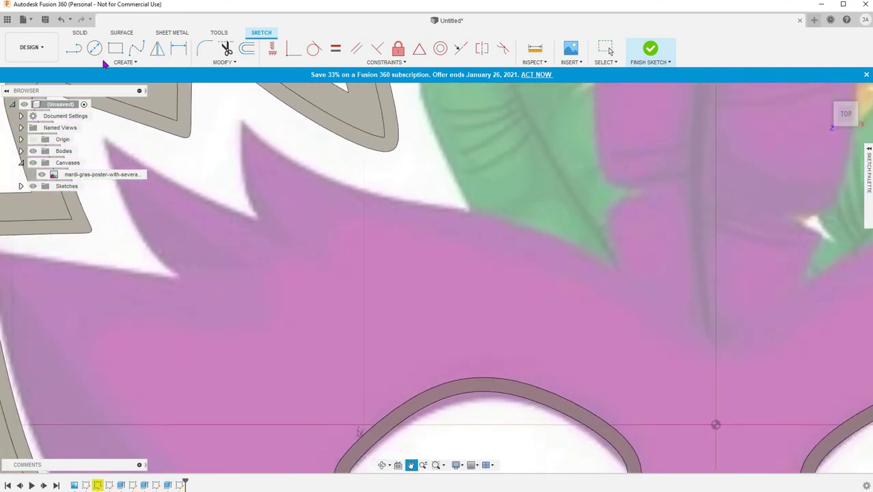
{"action": "left_click", "coordinate": [75, 50]}
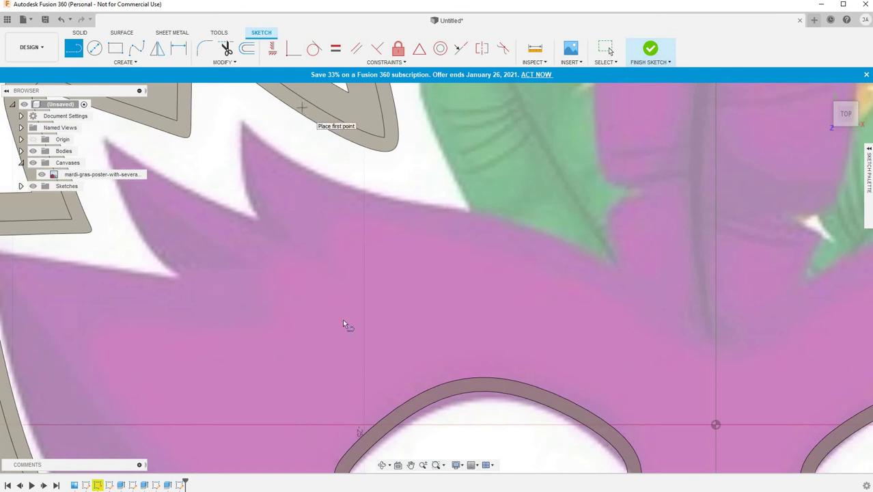
{"action": "left_click", "coordinate": [301, 108]}
{"action": "left_click", "coordinate": [440, 397]}
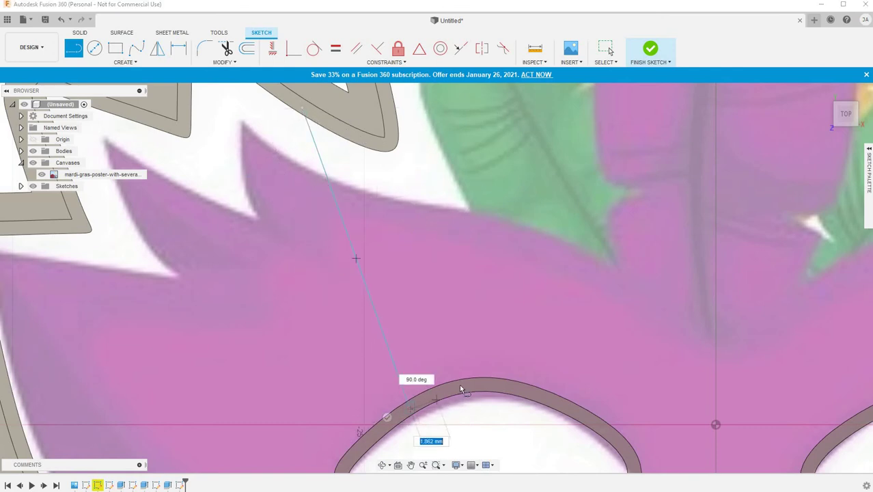
{"action": "left_click", "coordinate": [468, 384]}
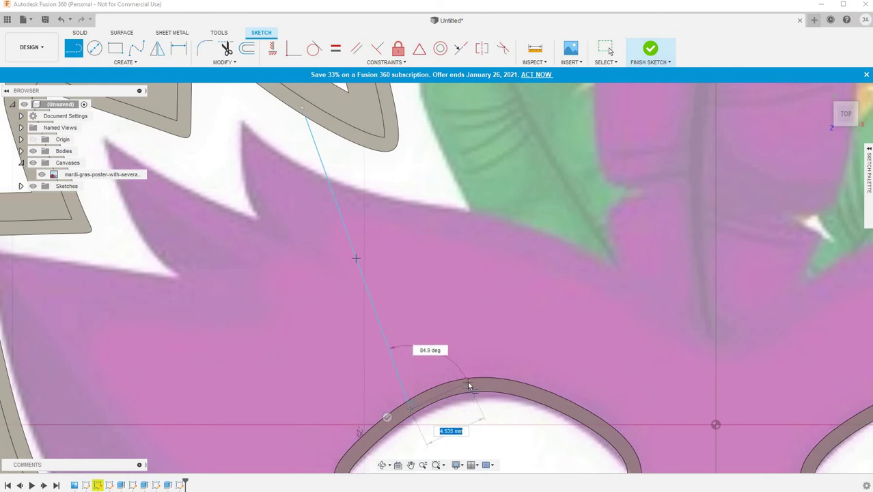
{"action": "left_click", "coordinate": [382, 145]}
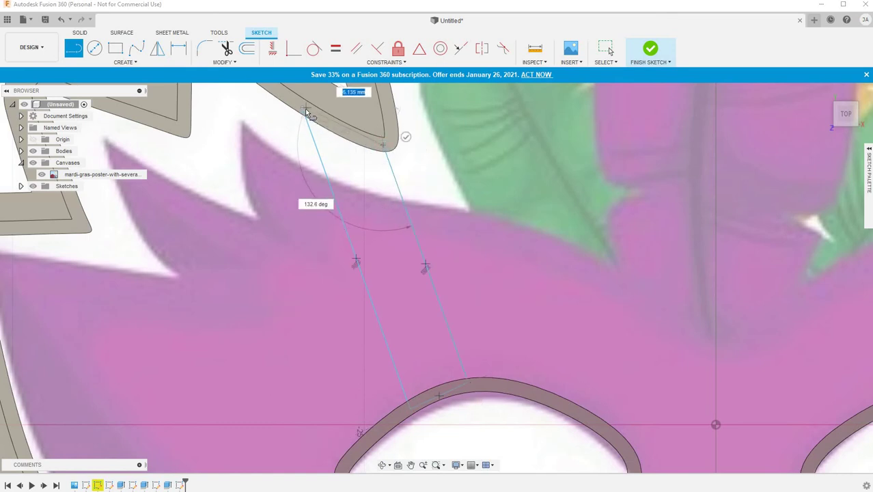
{"action": "left_click", "coordinate": [308, 114]}
Sketch a matching closed slanted strip about 19.6 mm long from the right eye ring's upper edge to the feather wall above it.
{"action": "scroll", "coordinate": [123, 325], "scroll_direction": "down", "scroll_amount": 2}
{"action": "scroll", "coordinate": [396, 357], "scroll_direction": "down", "scroll_amount": 4}
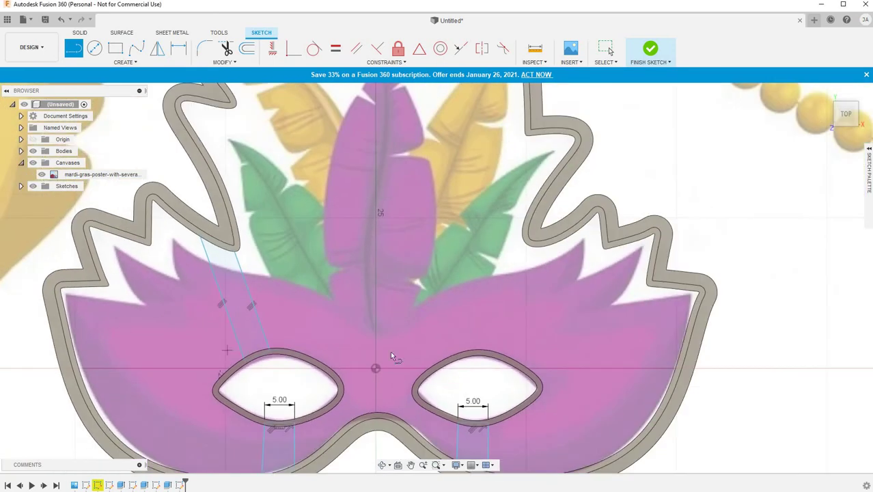
{"action": "scroll", "coordinate": [587, 301], "scroll_direction": "up", "scroll_amount": 4}
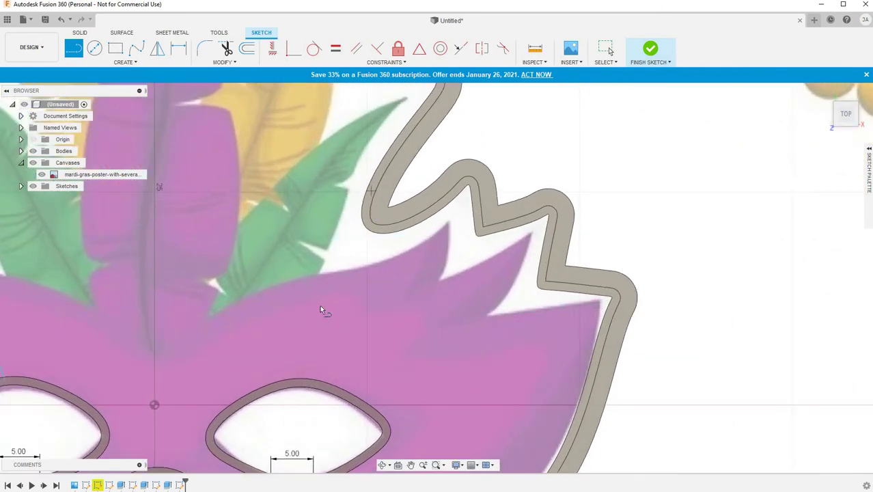
{"action": "scroll", "coordinate": [344, 305], "scroll_direction": "up", "scroll_amount": 3}
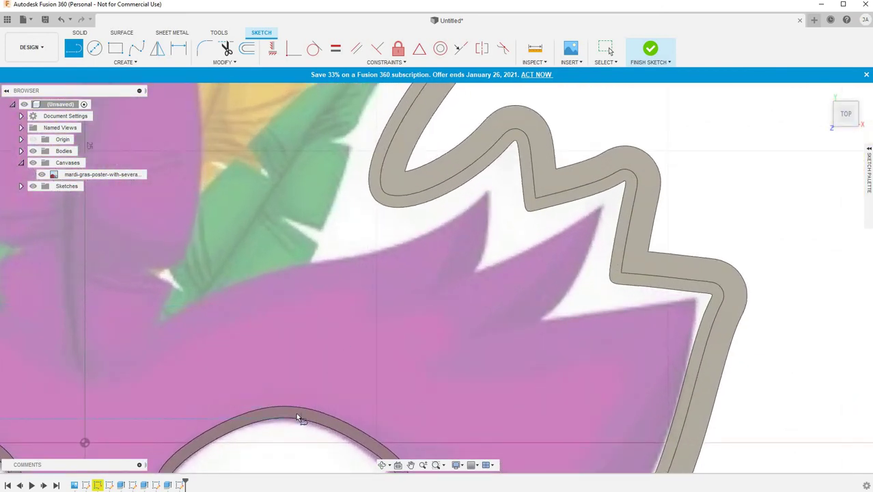
{"action": "left_click", "coordinate": [298, 410]}
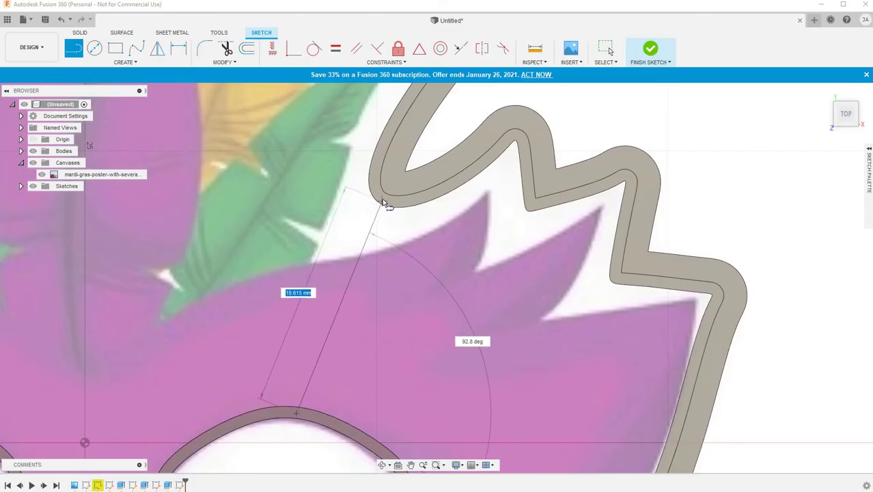
{"action": "left_click", "coordinate": [381, 196]}
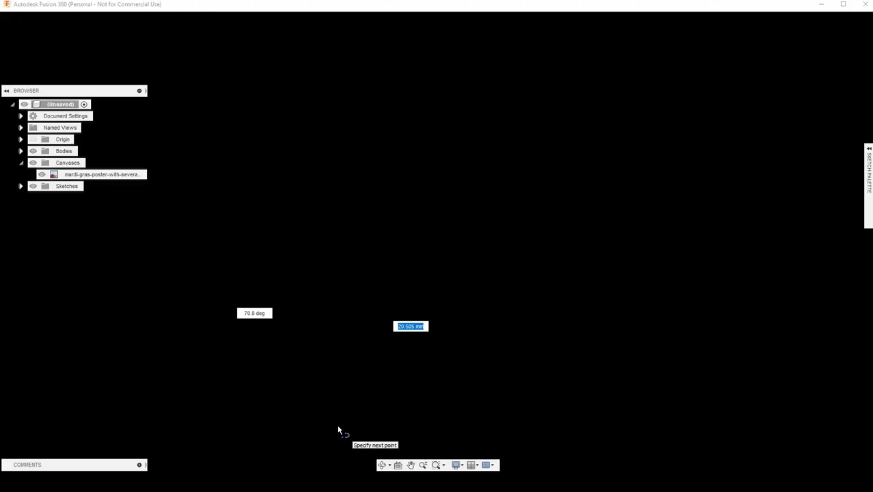
{"action": "left_click", "coordinate": [339, 429]}
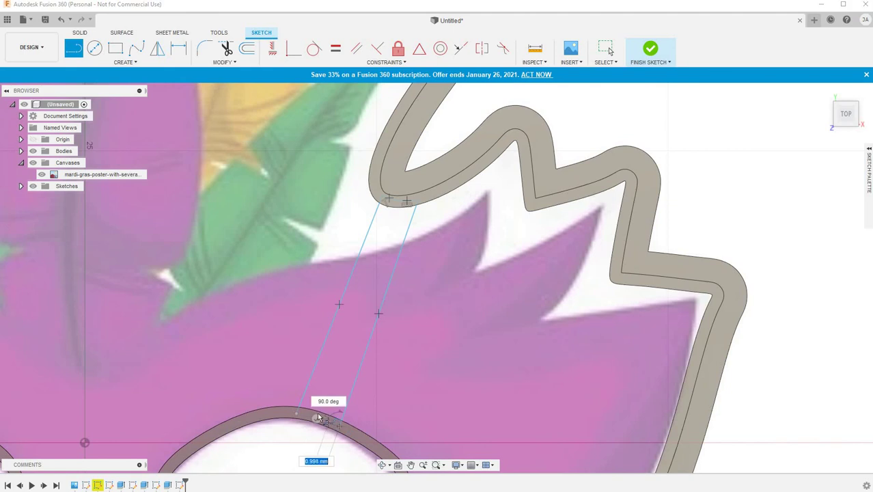
{"action": "left_click", "coordinate": [297, 419]}
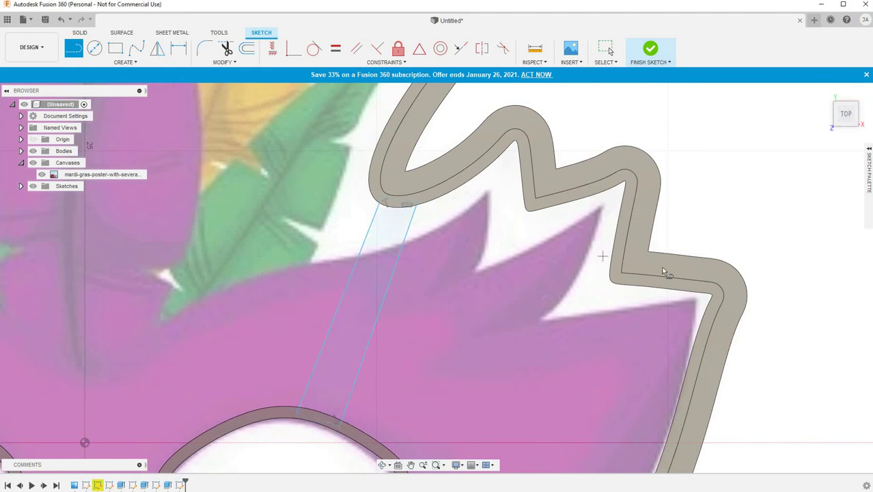
Extrude the four strip profiles connecting the eye rings and the outer wall by 2 mm with the Join operation.
{"action": "scroll", "coordinate": [663, 272], "scroll_direction": "down", "scroll_amount": 3}
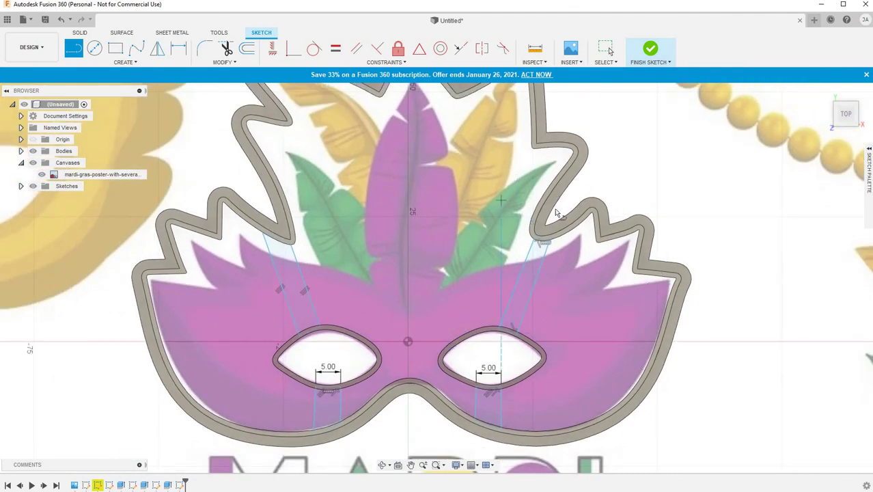
{"action": "left_click", "coordinate": [81, 34]}
{"action": "left_click", "coordinate": [94, 48]}
{"action": "left_click", "coordinate": [291, 298]}
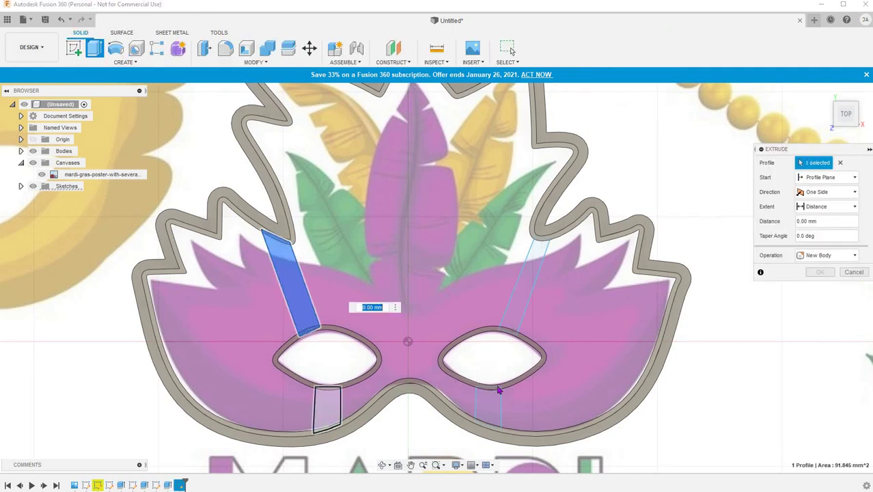
{"action": "left_click", "coordinate": [496, 407]}
{"action": "left_click", "coordinate": [516, 311]}
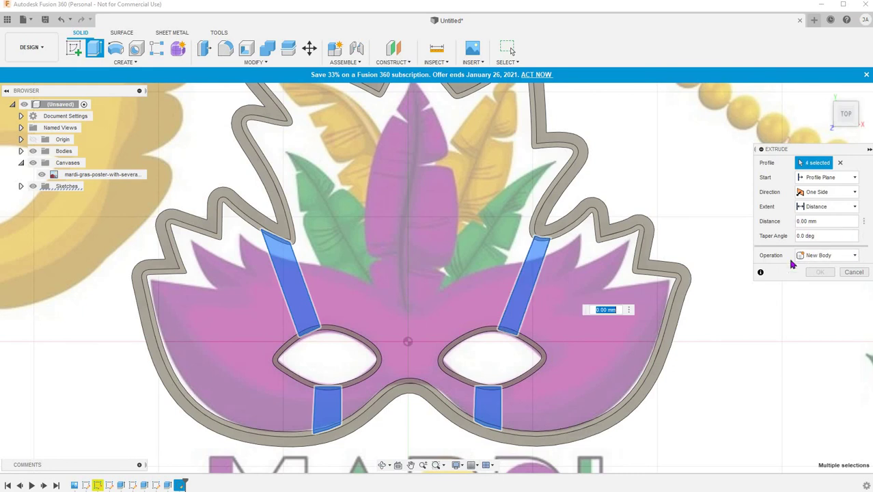
{"action": "left_click", "coordinate": [813, 257]}
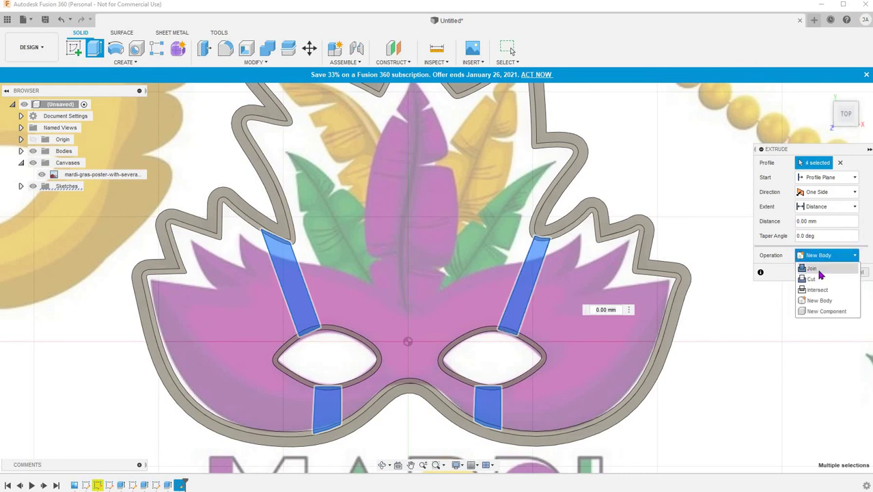
{"action": "left_click", "coordinate": [820, 270]}
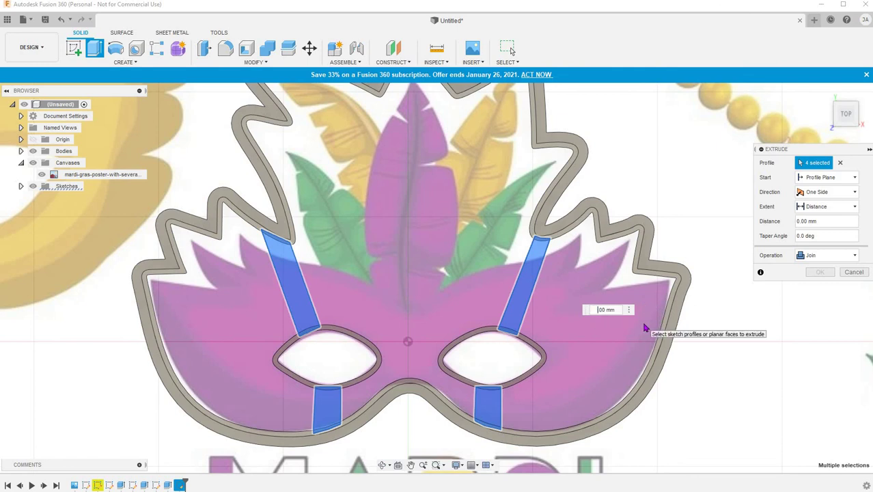
{"action": "key", "text": "Return"}
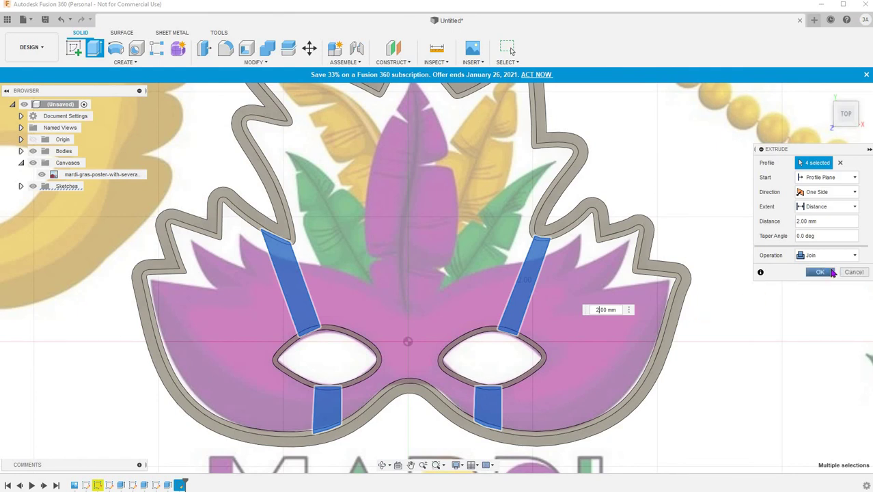
{"action": "left_click", "coordinate": [820, 272]}
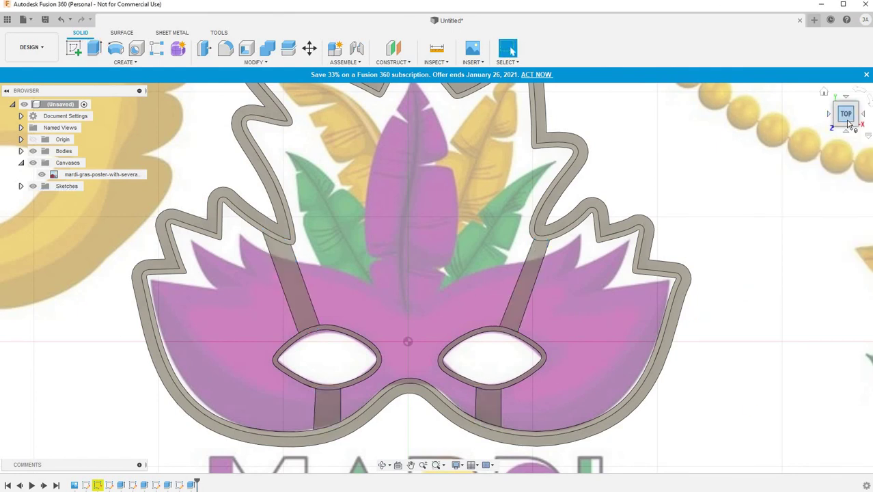
{"action": "mouse_move", "coordinate": [849, 93]}
{"action": "left_mouse_down"}
{"action": "mouse_move", "coordinate": [840, 56]}
{"action": "mouse_move", "coordinate": [797, 58]}
{"action": "left_mouse_up"}
{"action": "middle_click_drag", "start_coordinate": [506, 321], "coordinate": [526, 324], "text": "shift"}
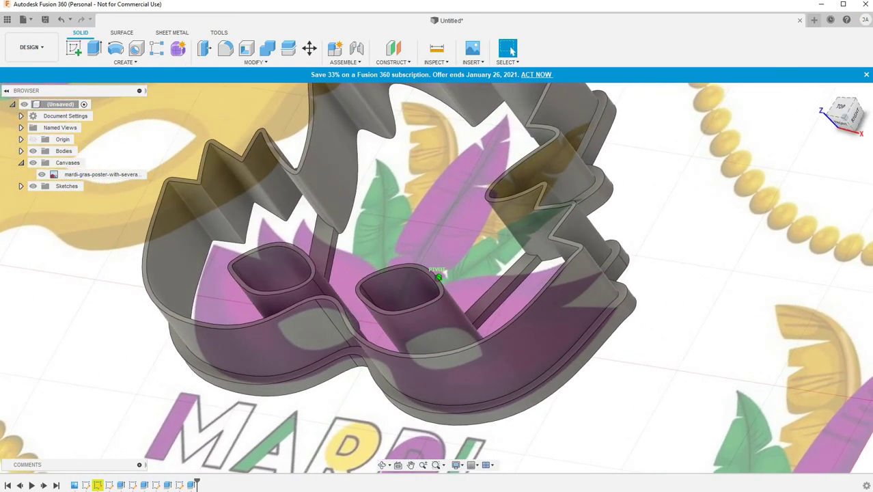
{"action": "mouse_move", "coordinate": [840, 113]}
{"action": "left_mouse_down"}
{"action": "mouse_move", "coordinate": [843, 120]}
{"action": "mouse_move", "coordinate": [844, 112]}
{"action": "left_mouse_up"}
{"action": "left_click", "coordinate": [845, 111]}
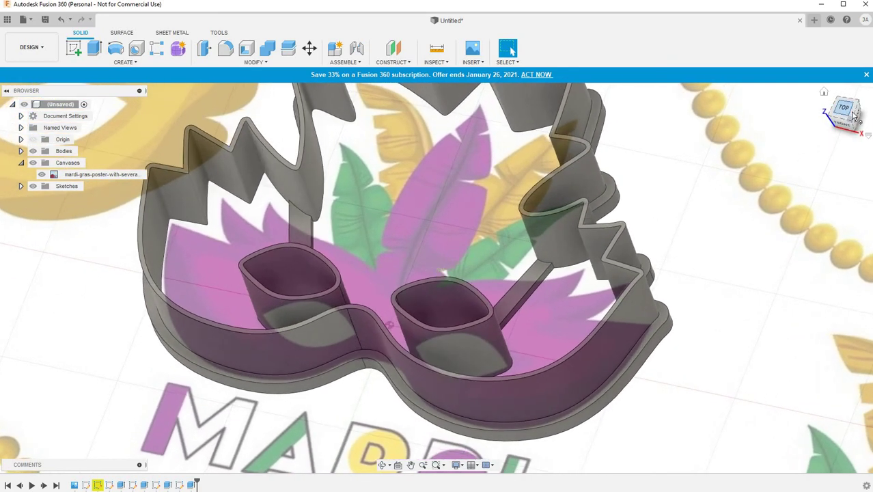